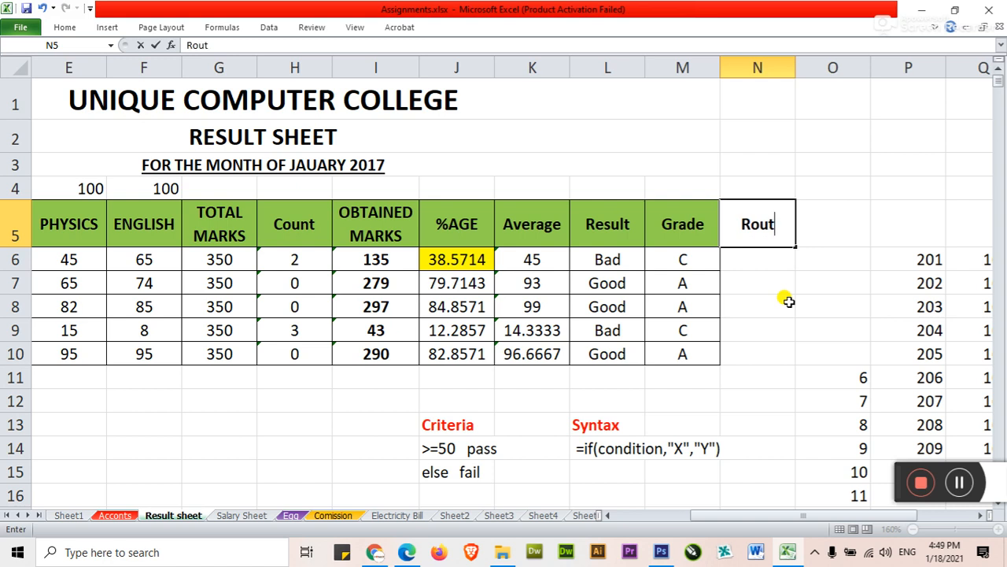
Step: Enter the column heading "Trend" in cell N5, replacing the text already started there
key("BackSpace")
key("BackSpace")
type("ne")
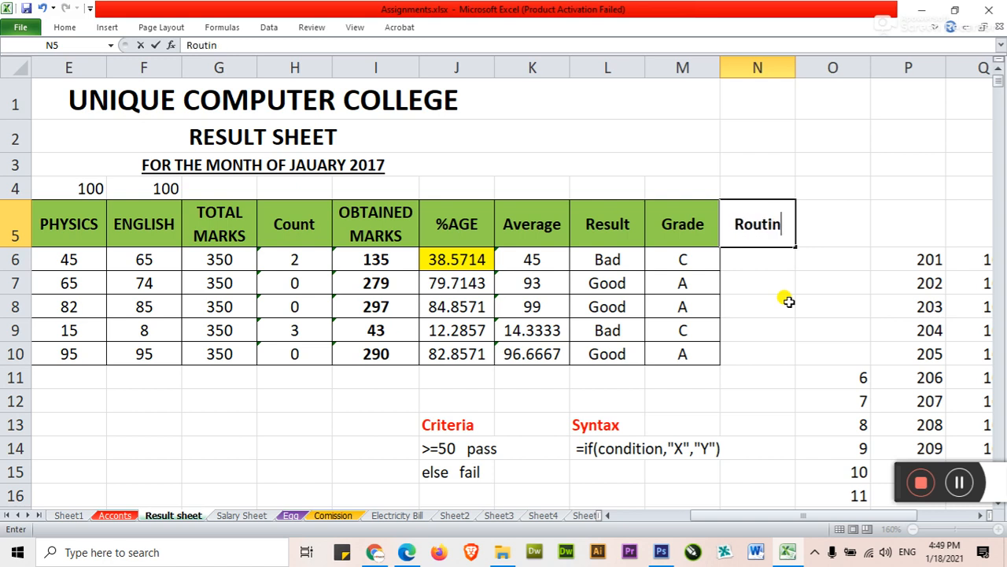
key("Return")
key("Up")
type("Trend")
key("Return")
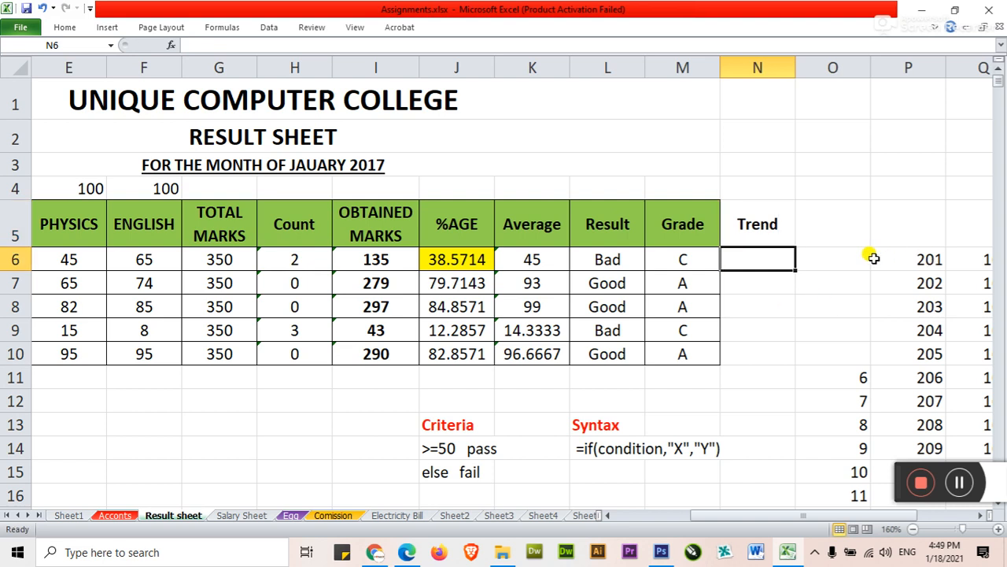
Step: Fill the Trend heading cell N5 with the standard purple colour
left_click(768, 240)
key("ctrl+F1")
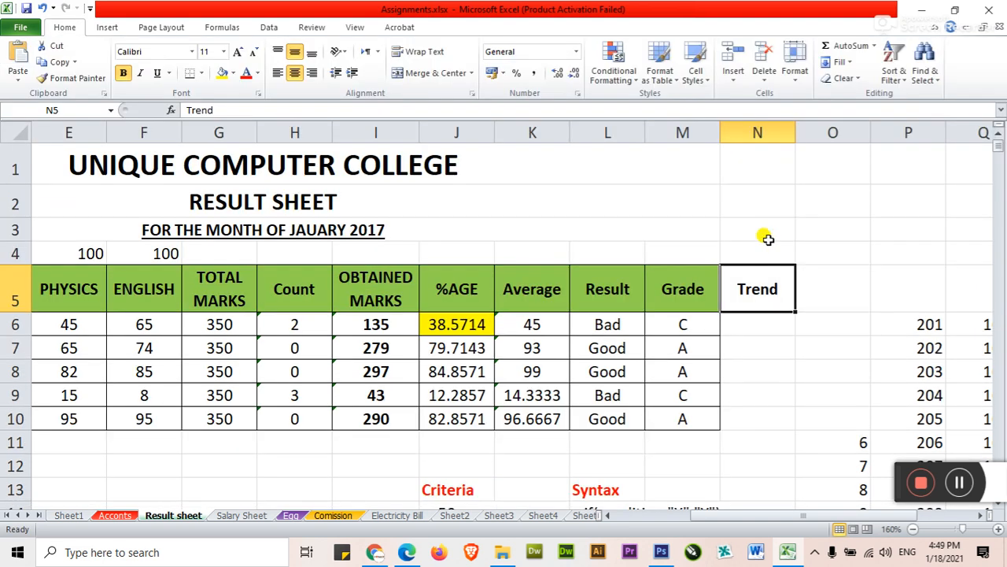
left_click(230, 74)
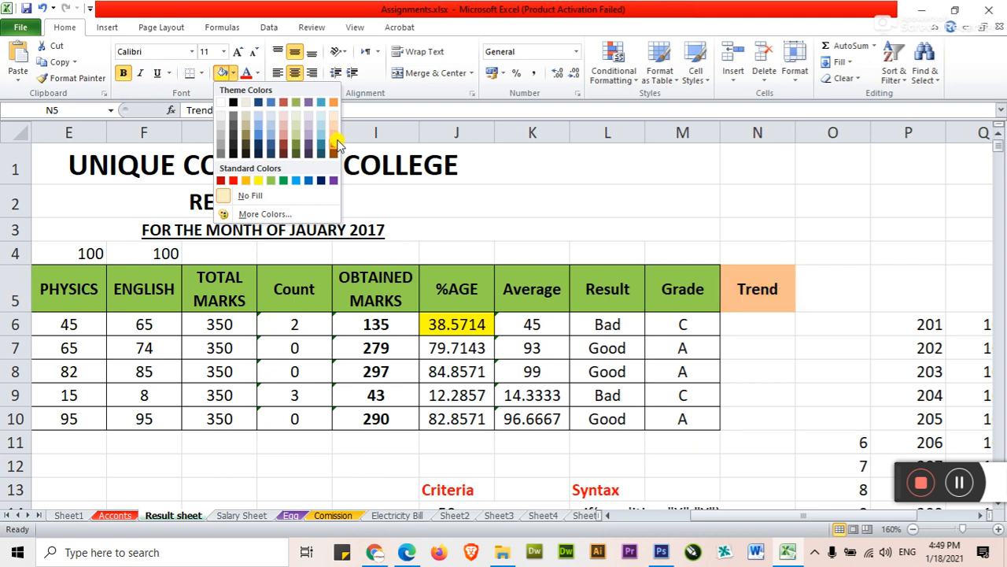
left_click(333, 181)
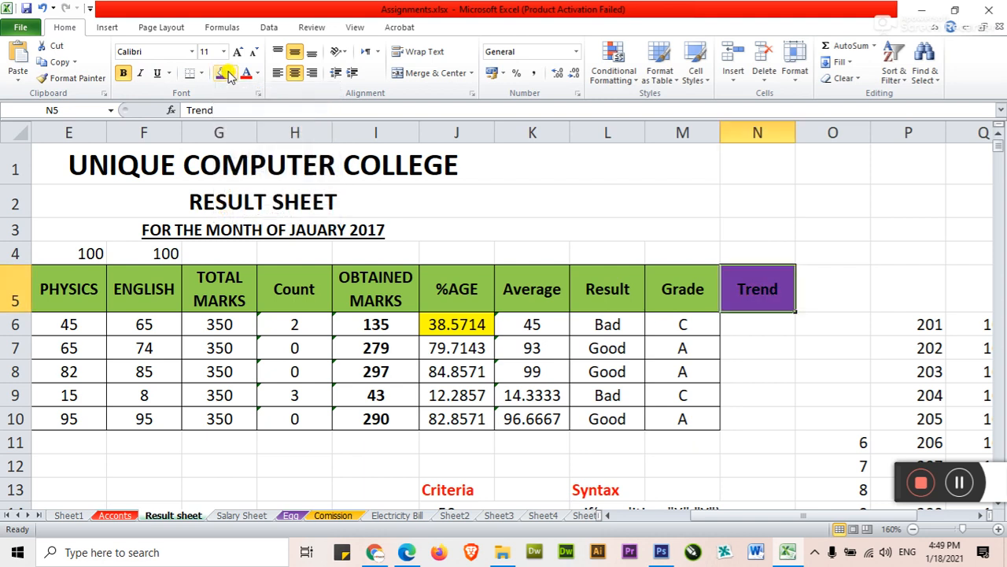
left_click(228, 73)
left_click(754, 331)
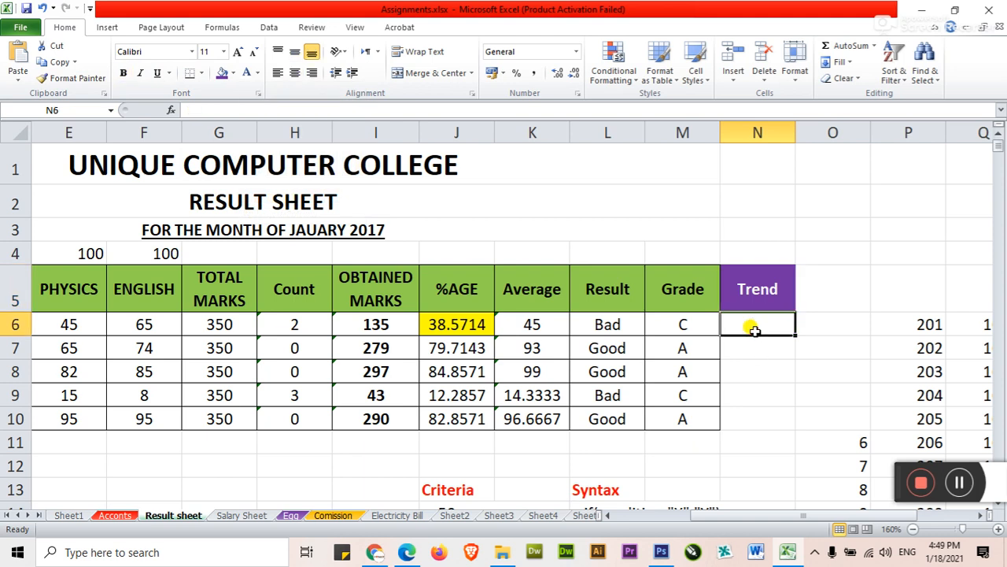
Step: Widen the Trend column N so its cells have room for small in-cell charts
left_click_drag(870, 133, 948, 133)
left_click_drag(796, 132, 832, 133)
left_click(765, 369)
left_click(608, 515)
left_click(609, 515)
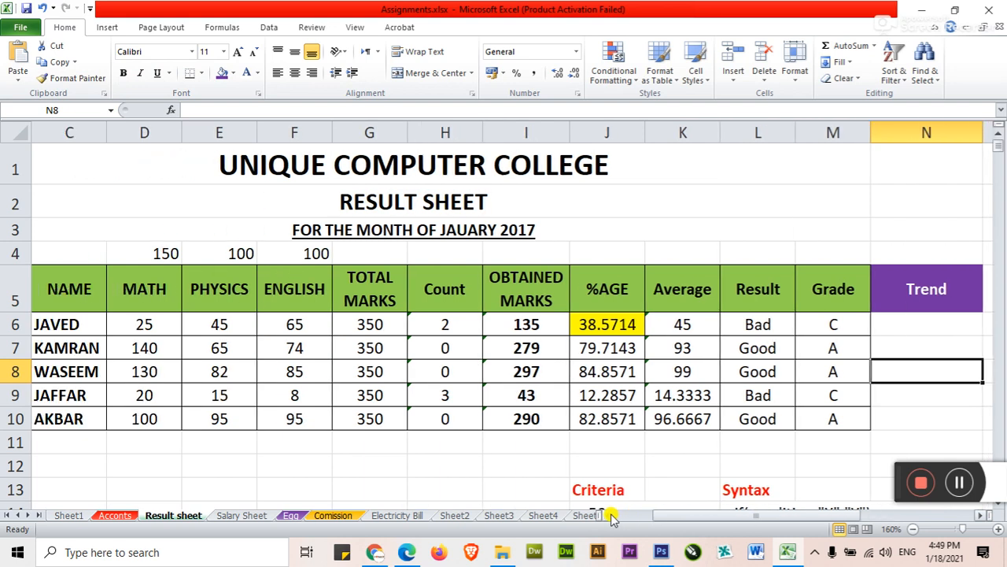
Step: Examine the first student's Math, Physics and English marks in D6:F6 as the source data for the Trend cell
left_click(944, 323)
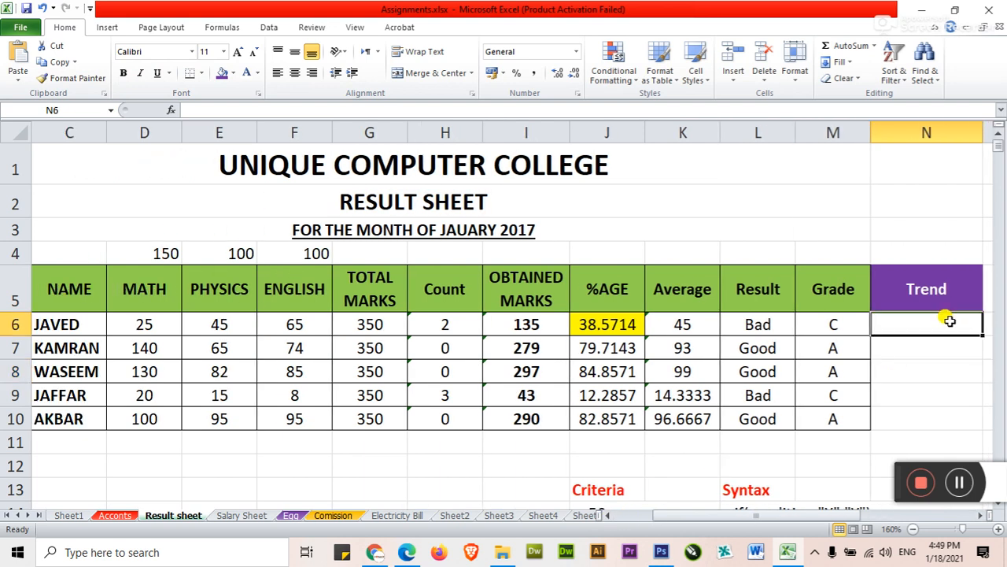
left_click(889, 366)
left_click(909, 325)
left_click(135, 329)
left_click(270, 323)
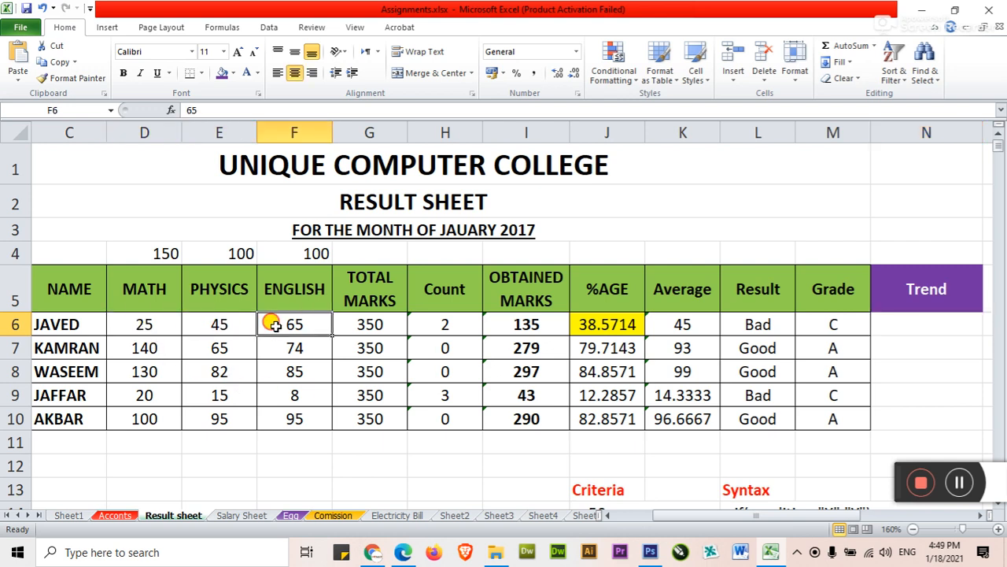
left_click(138, 325)
left_click(270, 323)
left_click_drag(139, 322, 299, 322)
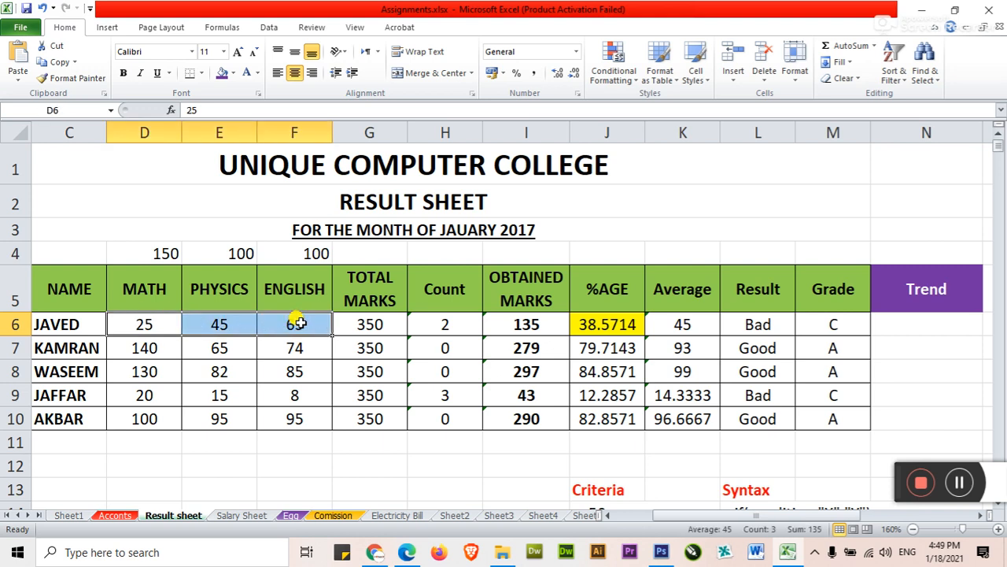
Step: Insert a line sparkline in cell N6 using the data range D6:F6
left_click(898, 324)
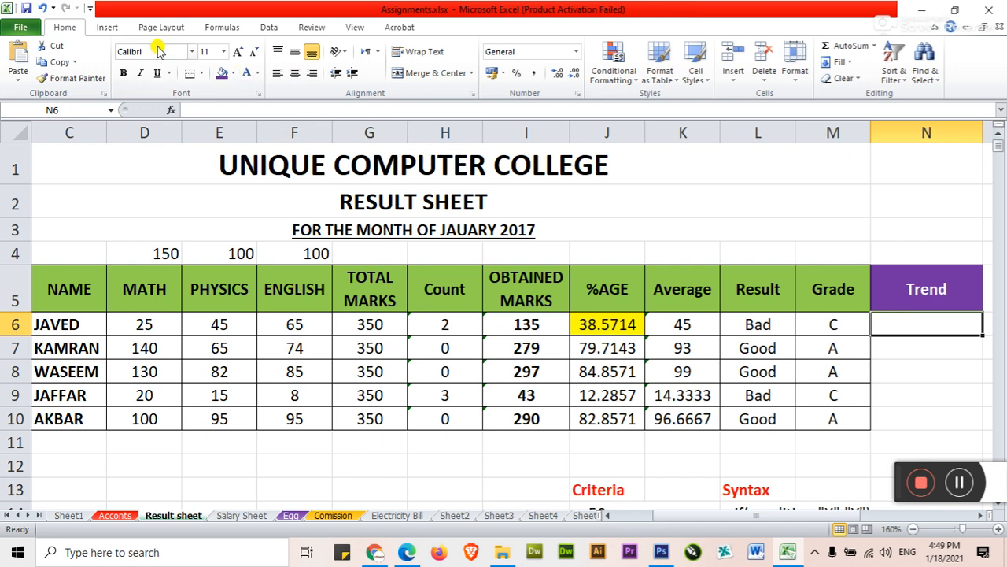
left_click(107, 27)
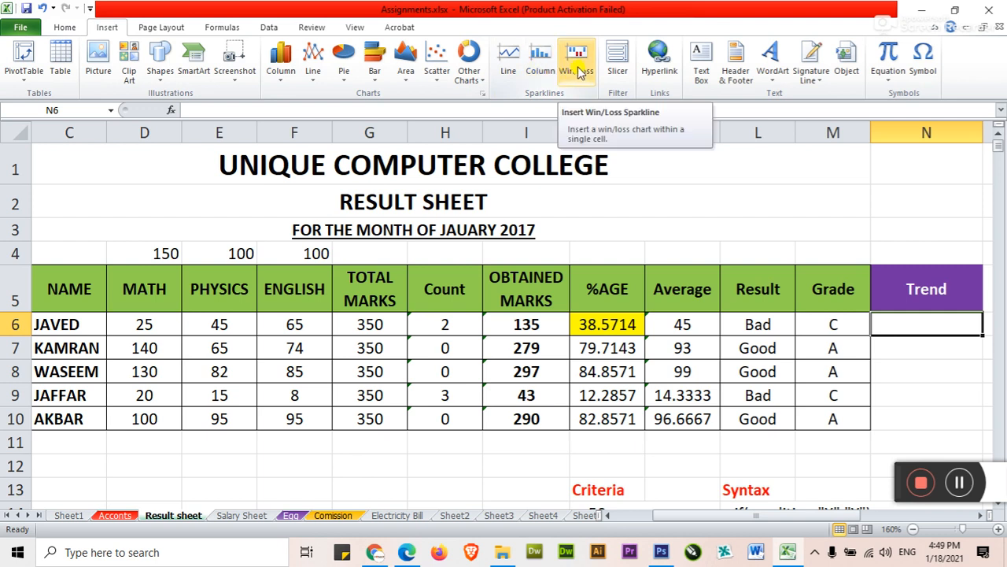
left_click(509, 61)
left_click_drag(570, 207, 540, 106)
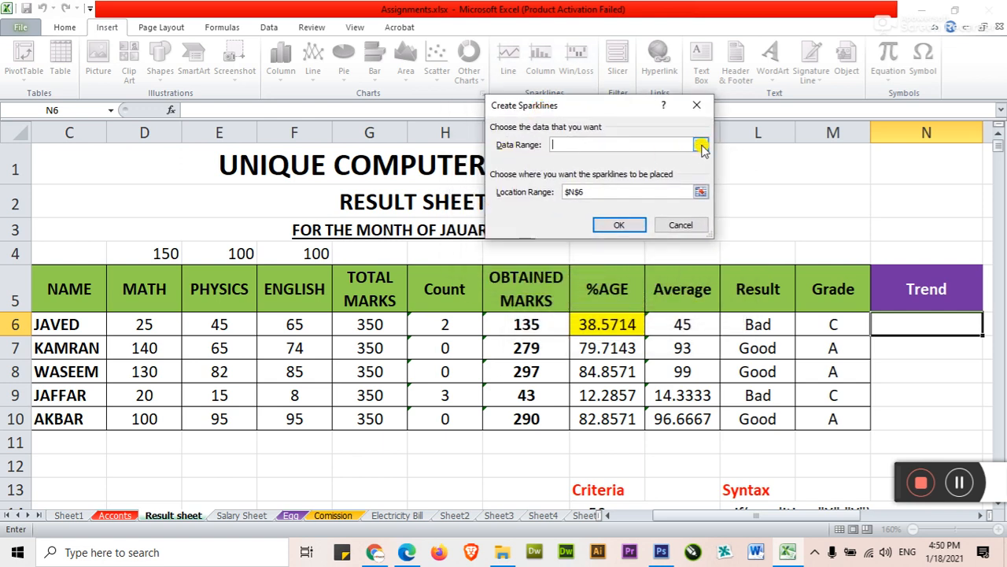
mouse_move(627, 110)
left_mouse_down()
mouse_move(591, 74)
mouse_move(611, 116)
left_mouse_up()
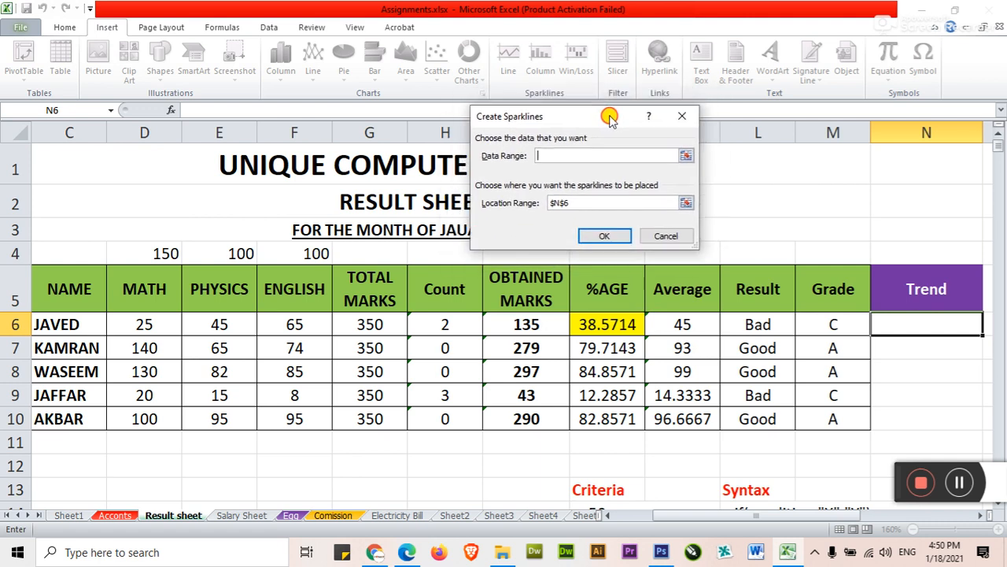
left_click(687, 155)
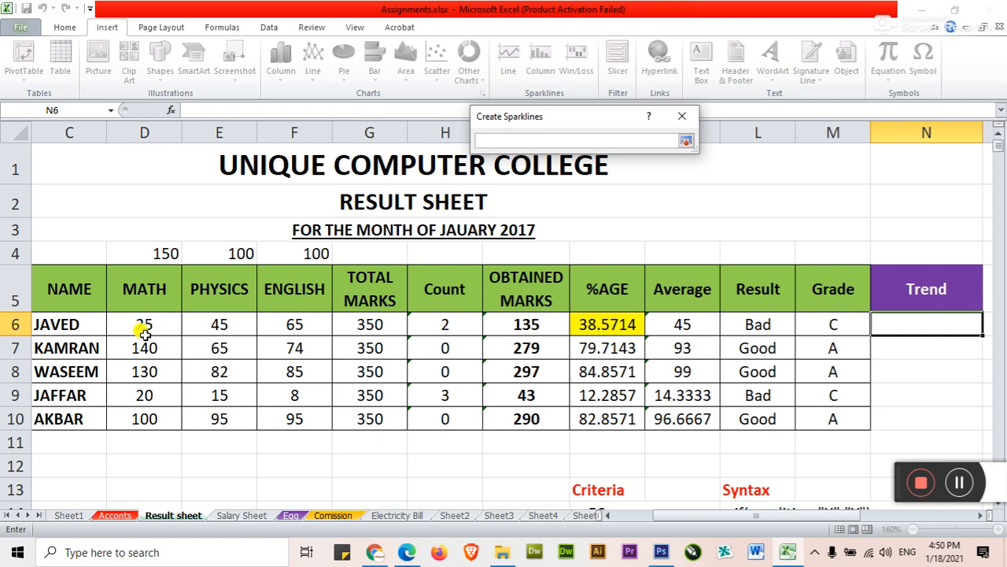
left_click_drag(140, 327, 289, 327)
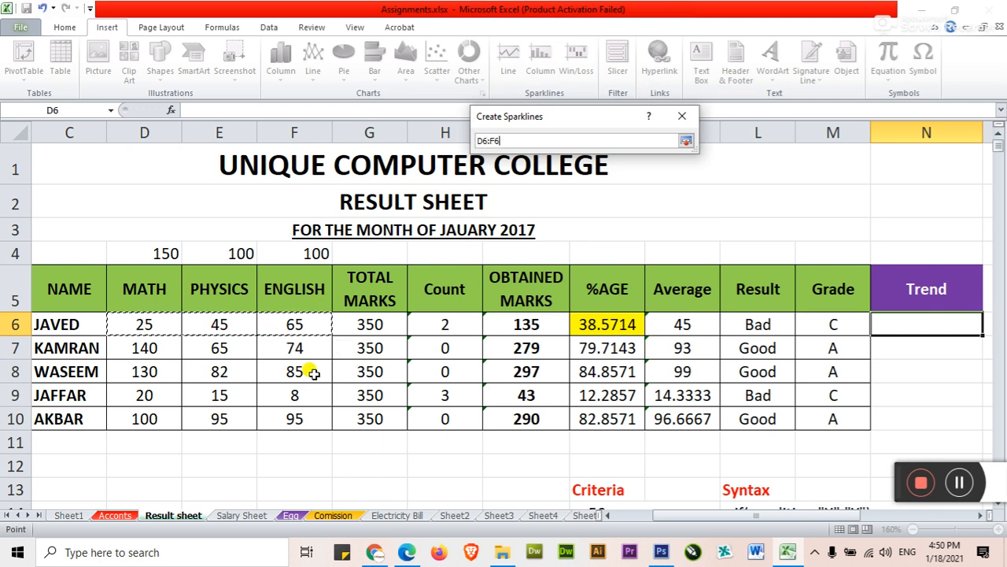
left_click(607, 515)
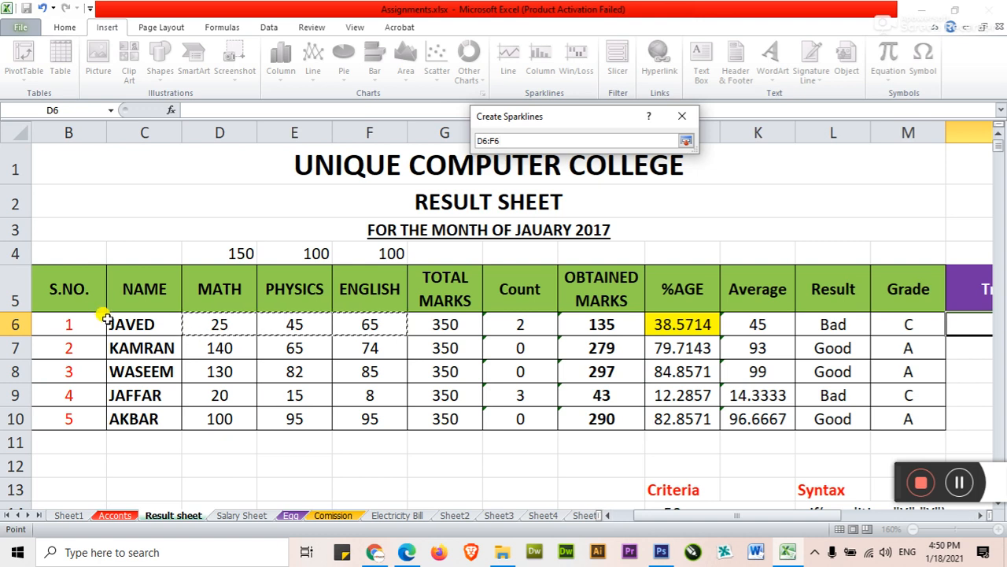
left_click(983, 515)
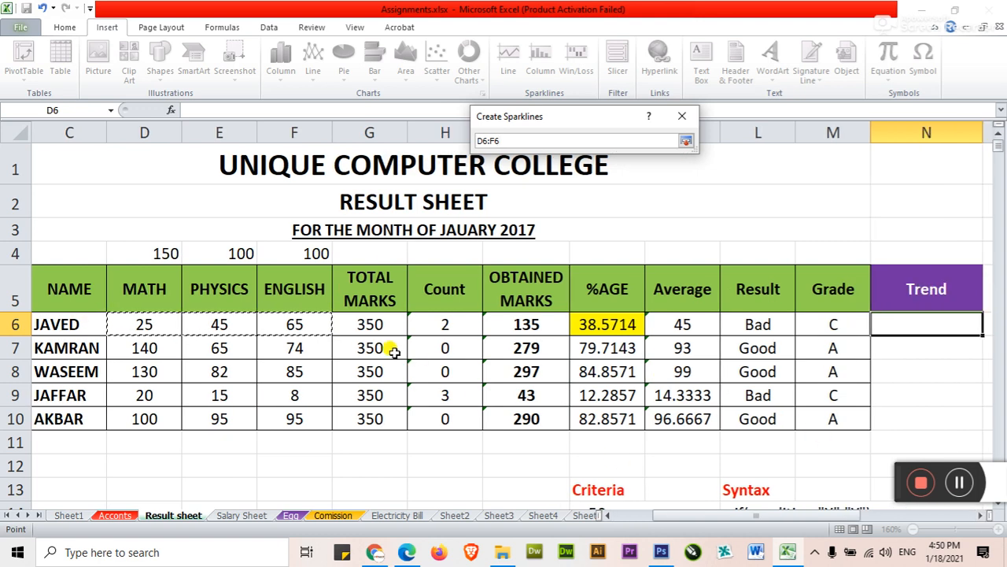
left_click(687, 142)
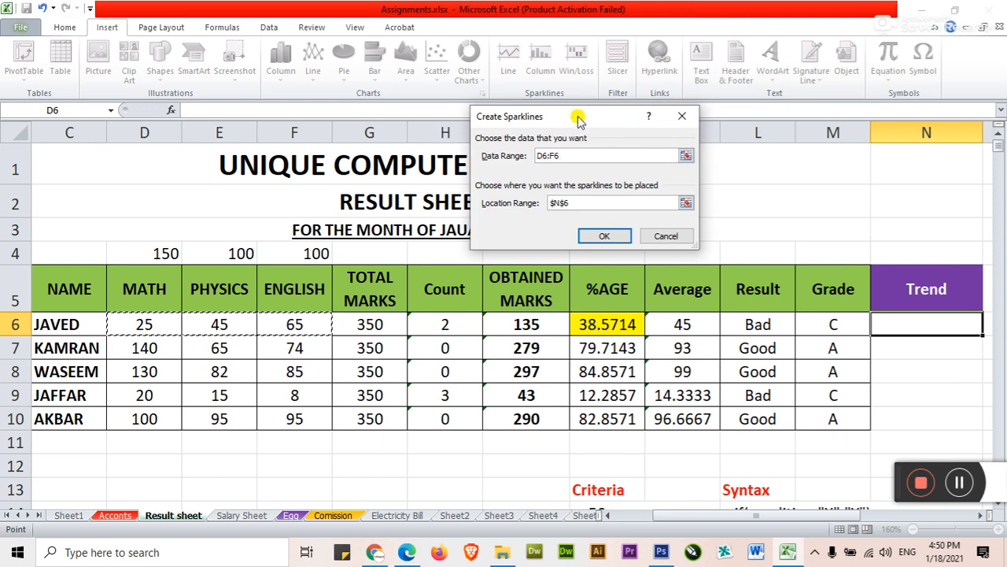
left_click_drag(579, 118, 581, 129)
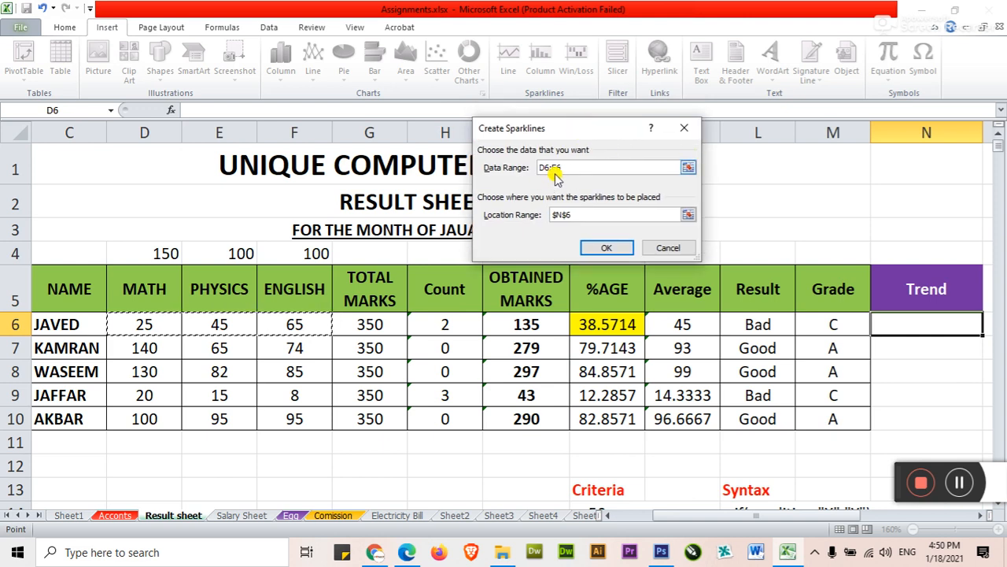
left_click(605, 247)
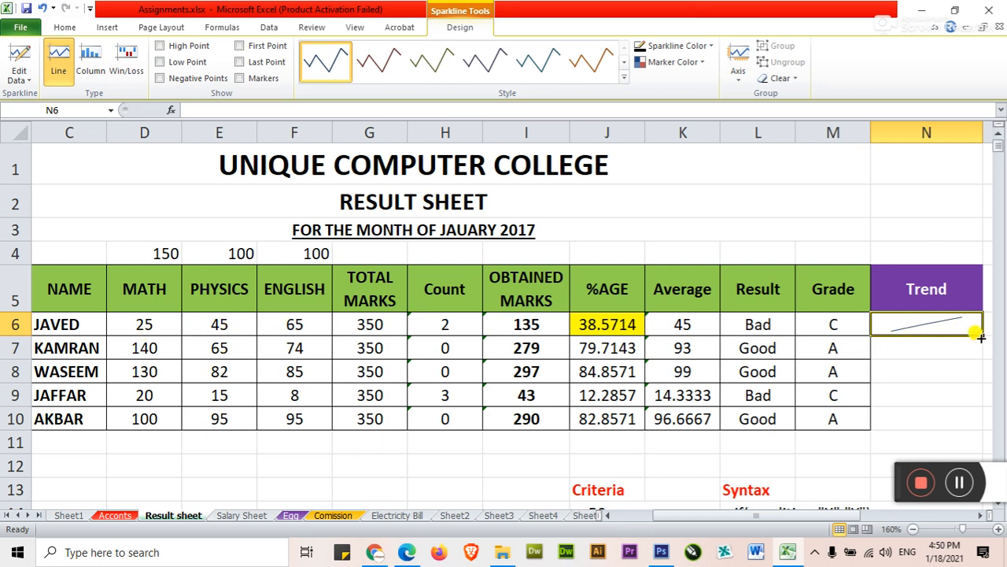
Step: Fill the sparkline from N6 down through N10 to cover the remaining students
left_click(933, 345)
left_click(920, 393)
left_click(913, 419)
left_click(915, 346)
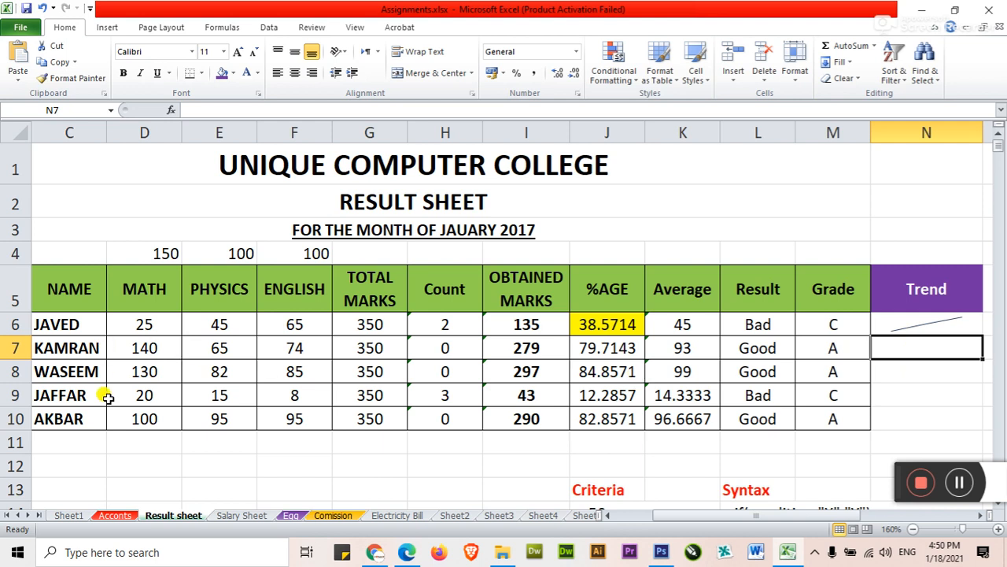
left_click(968, 319)
left_click_drag(981, 333, 973, 418)
Step: Compare the Math, Physics and English marks in rows 7 and 8 with their sparklines
left_click(936, 344)
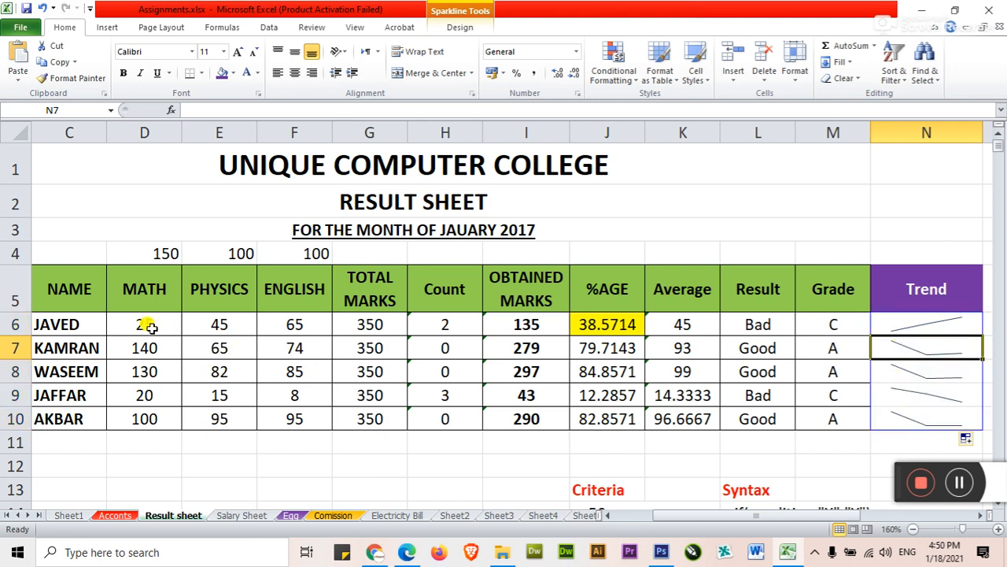
left_click(143, 373)
left_click(209, 374)
left_click(285, 375)
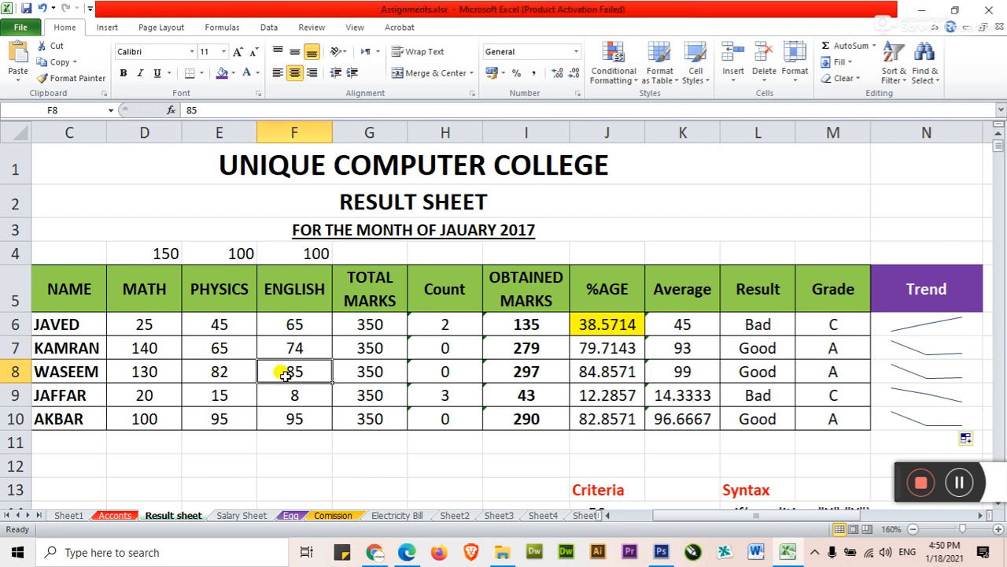
left_click(131, 348)
left_click(209, 348)
left_click(309, 351)
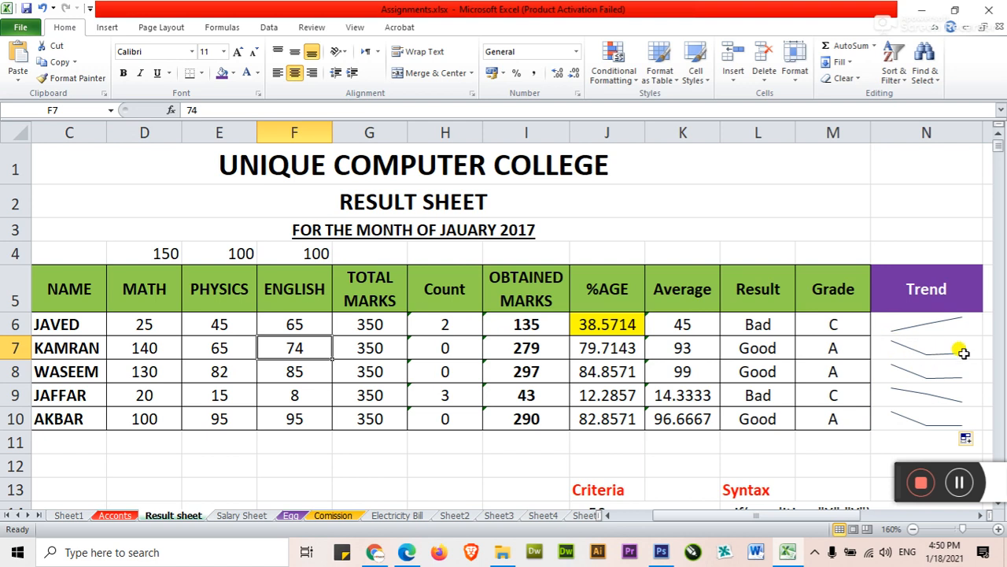
left_click_drag(940, 320, 933, 411)
left_click(112, 25)
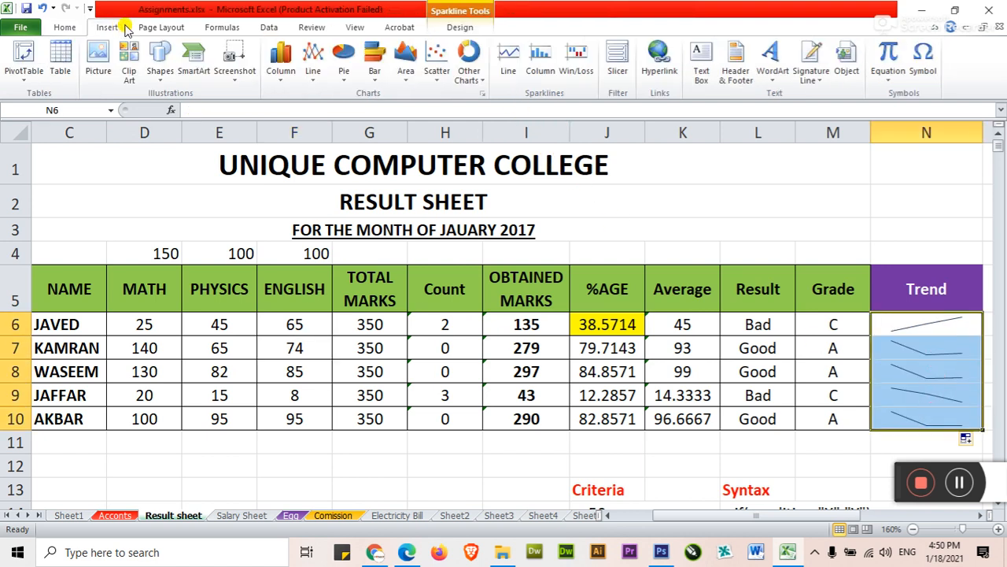
left_click(542, 63)
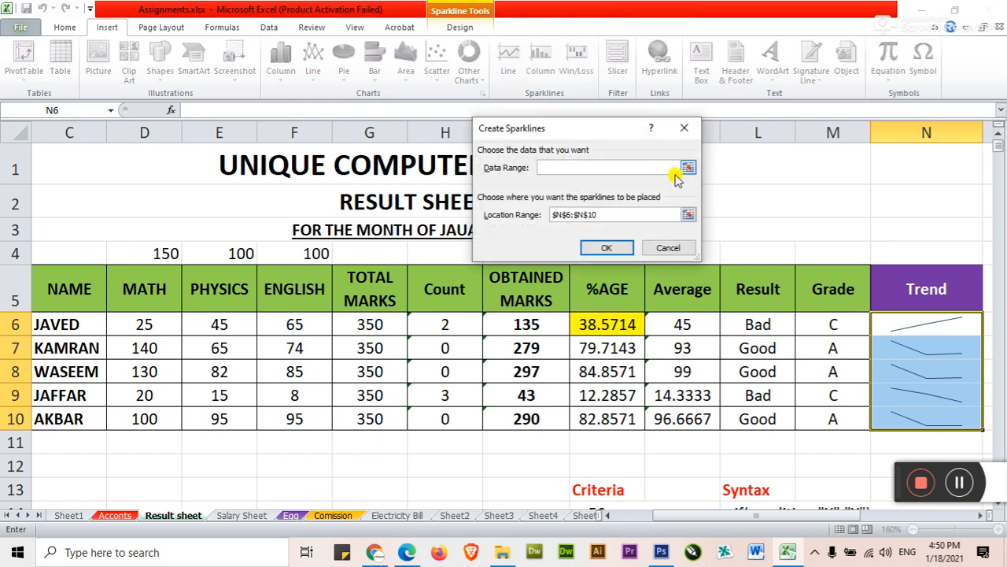
left_click(668, 248)
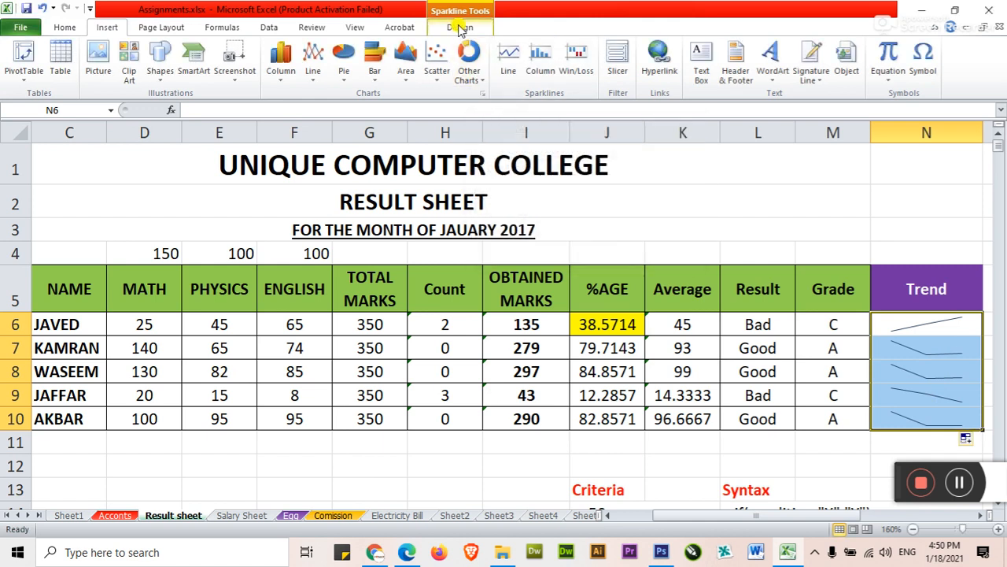
Step: Try the Column and Win/Loss types on the sparklines in N6:N10, then switch them back to Line
left_click(461, 28)
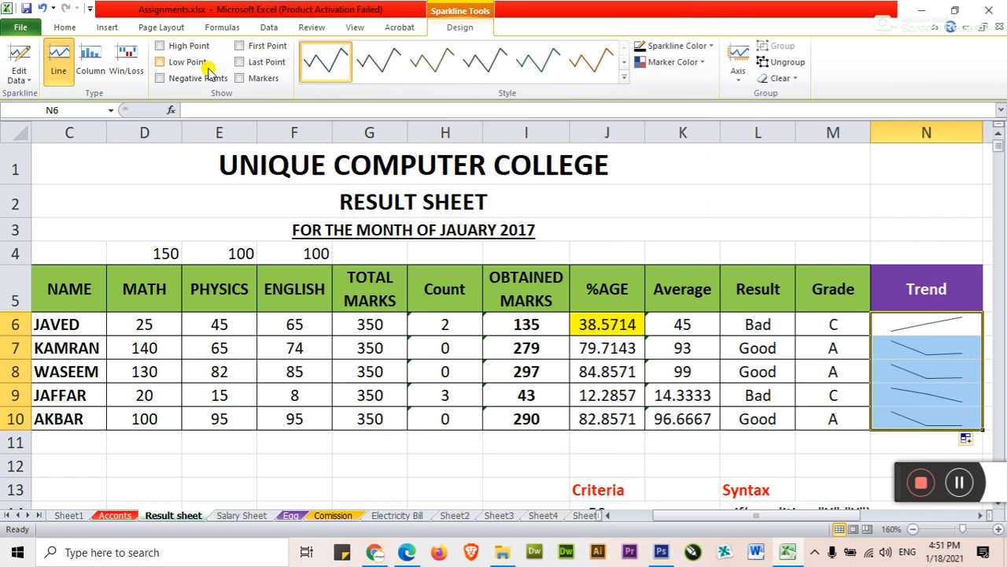
left_click(96, 66)
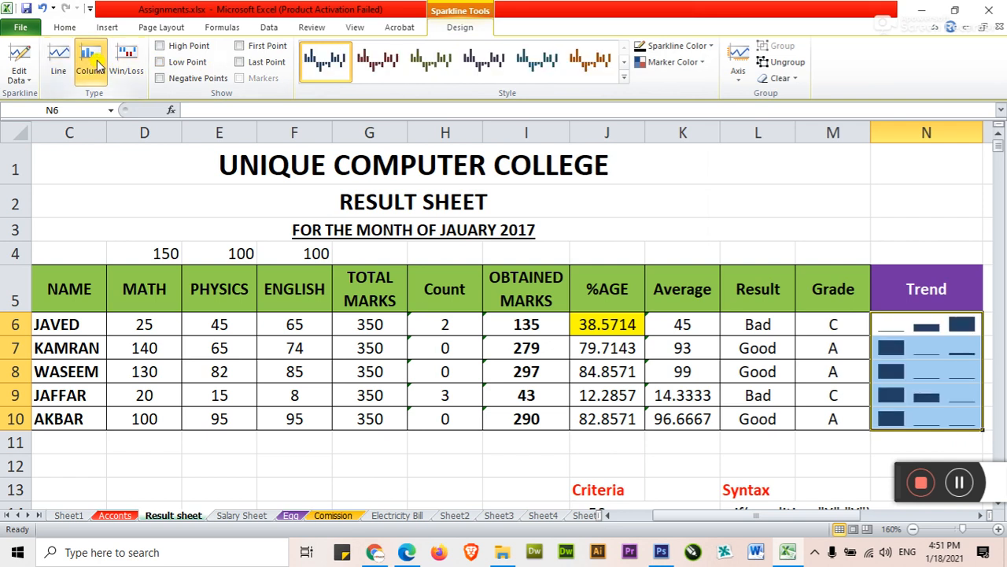
left_click(124, 63)
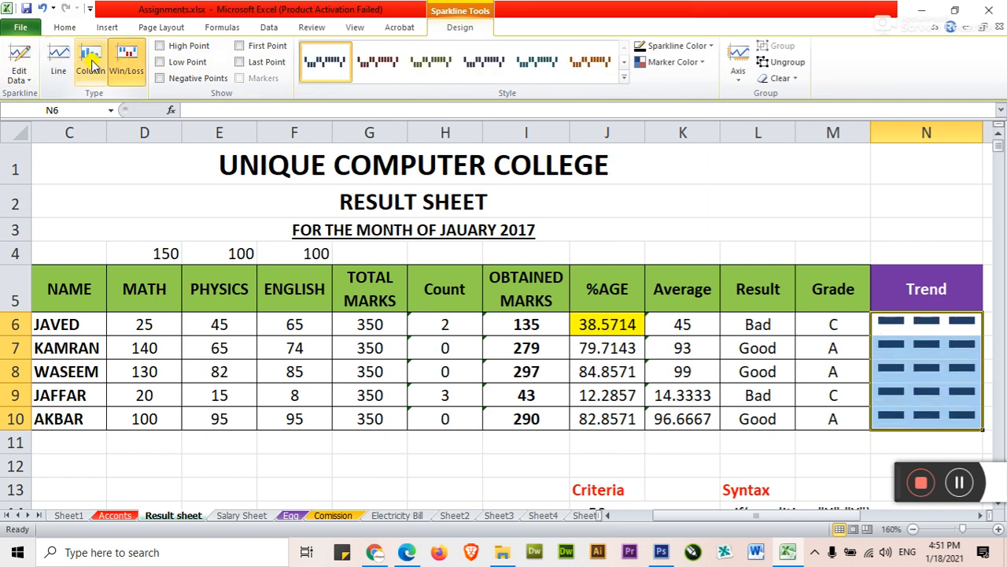
left_click(92, 66)
left_click(55, 59)
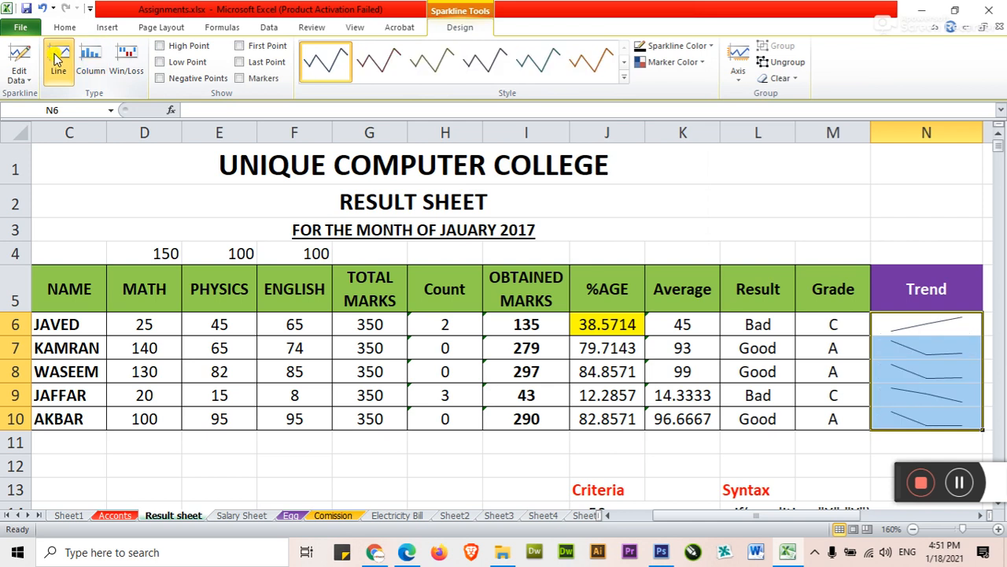
left_click(846, 378)
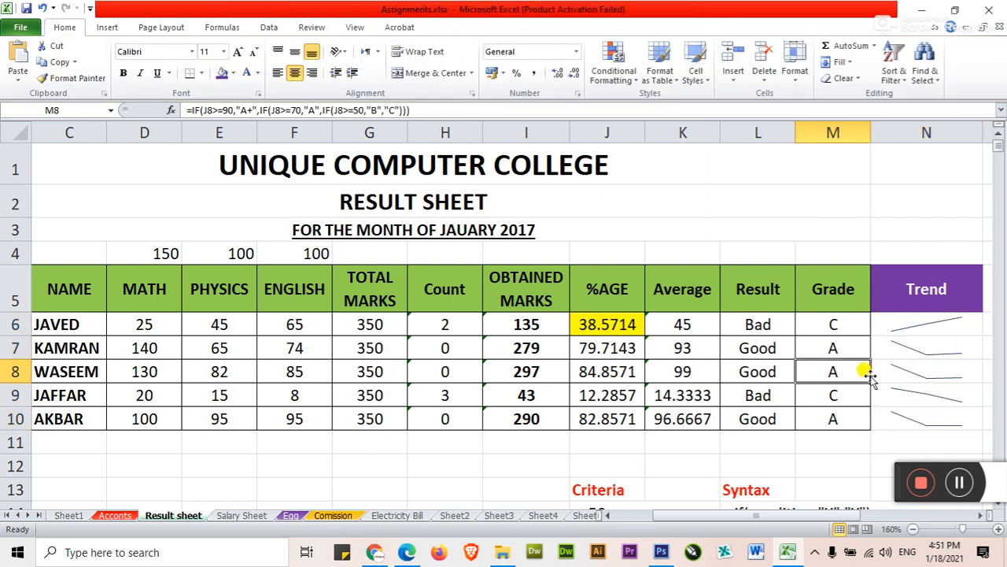
Step: Compare the Line, Column and Win/Loss types on the sparklines in N6:N10 and settle on Column
left_click(918, 327)
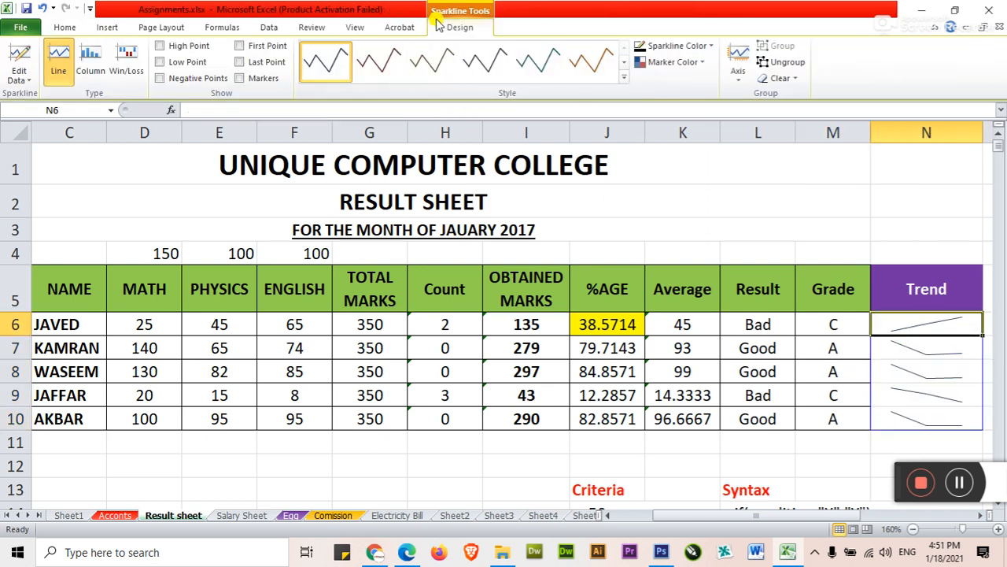
left_click(624, 77)
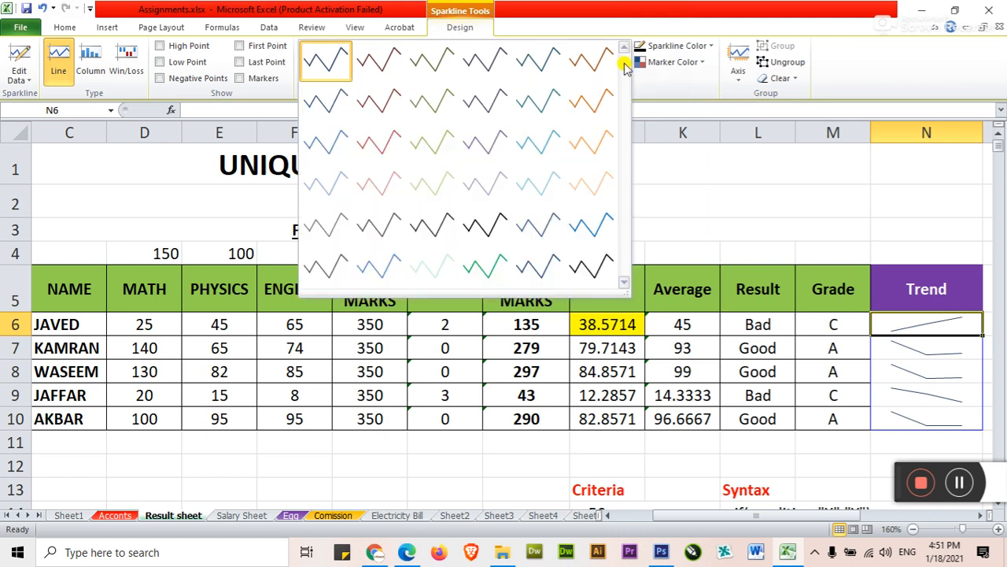
left_click(737, 80)
left_click(737, 81)
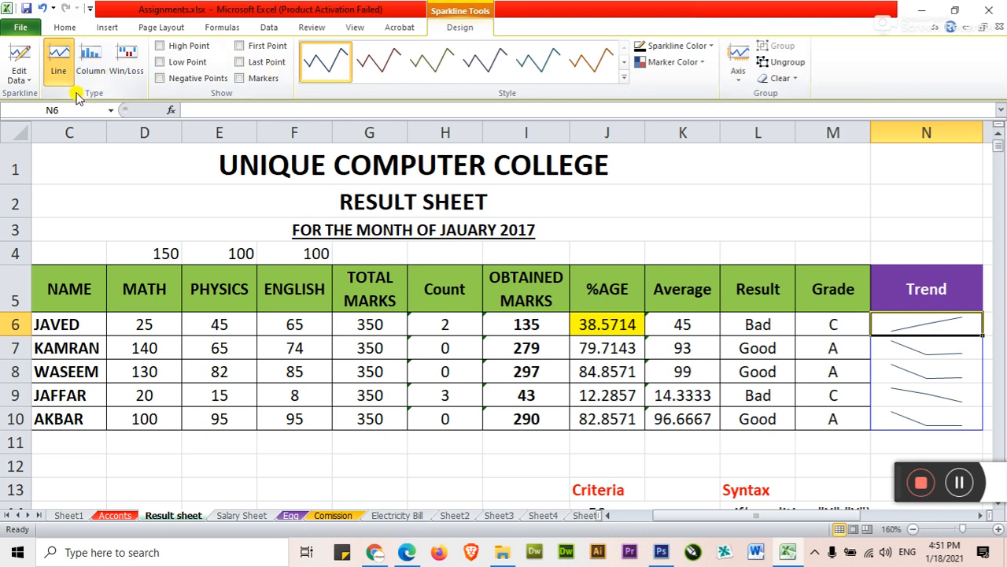
left_click(90, 56)
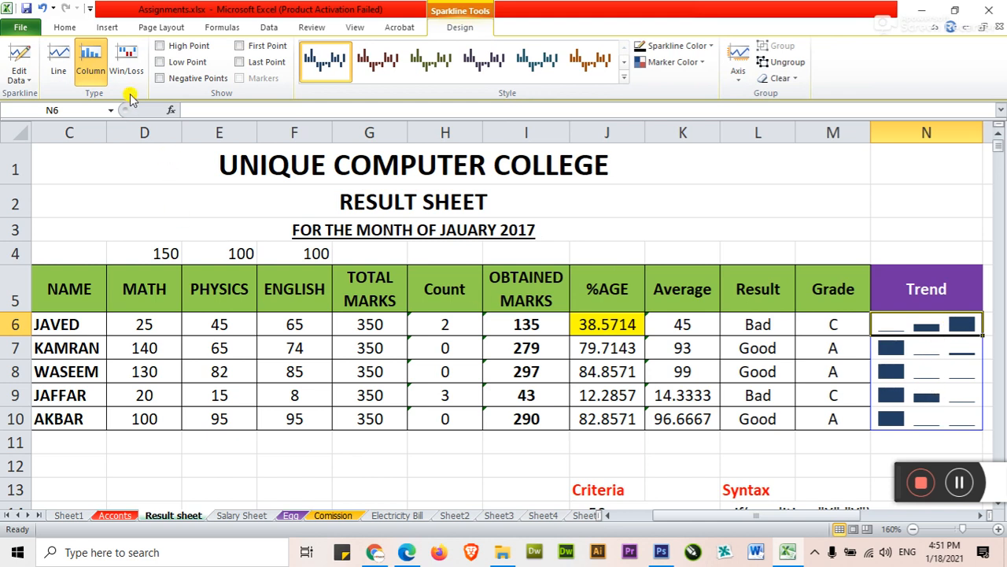
left_click(129, 63)
left_click(102, 67)
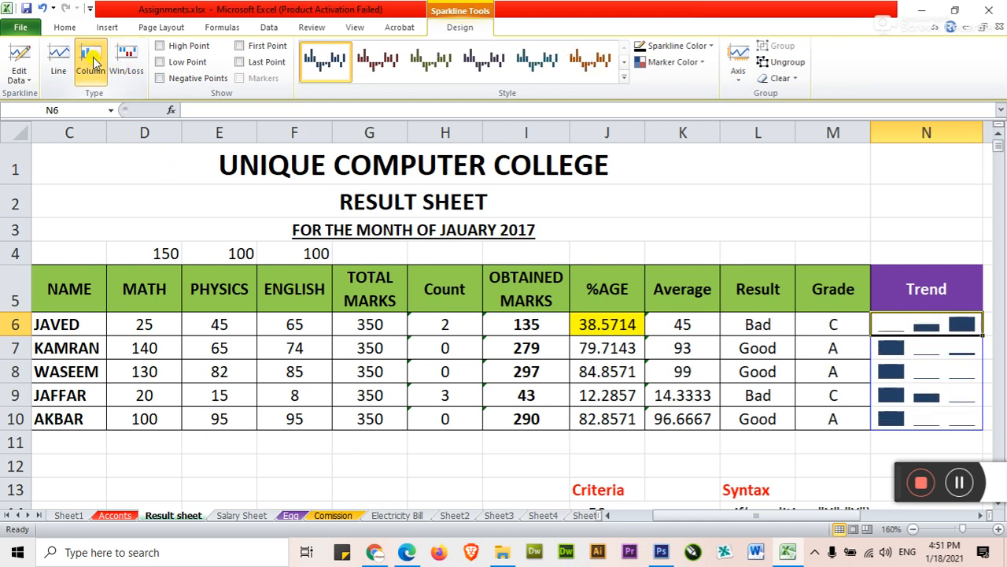
left_click(59, 63)
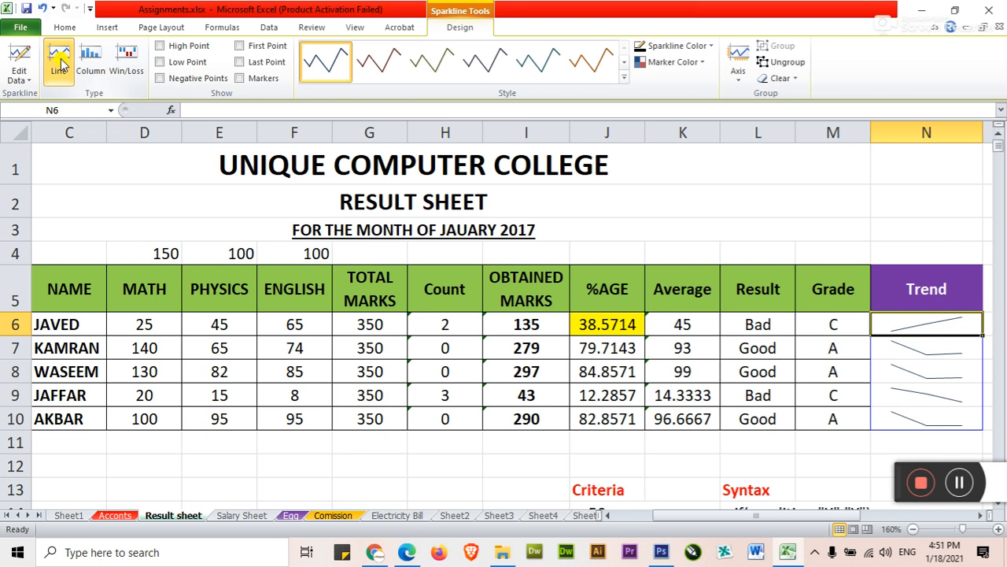
left_click(91, 64)
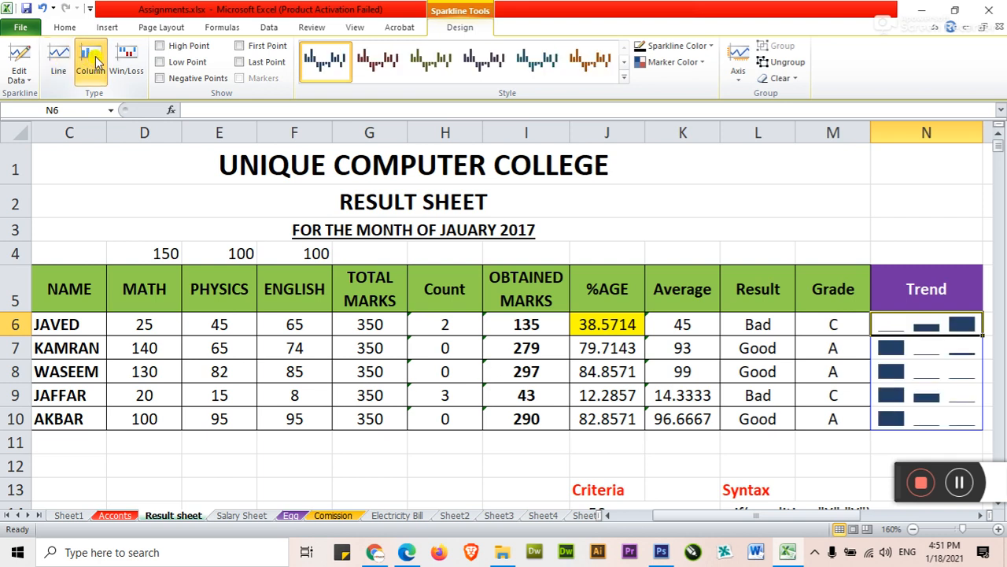
Step: Enter the heading "Area Map" in cell O5, beside the Trend heading
left_click(980, 516)
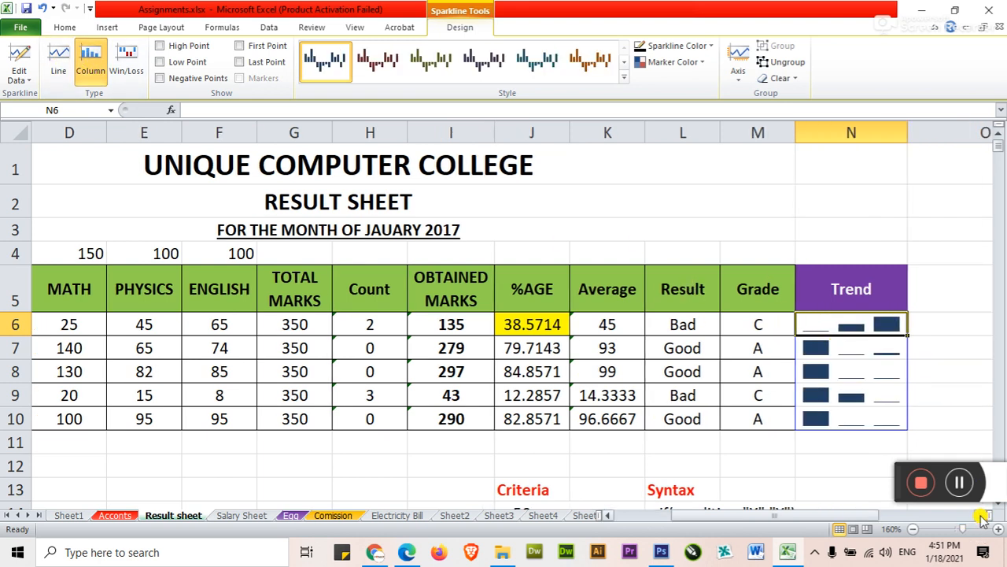
left_click(981, 516)
left_click(799, 291)
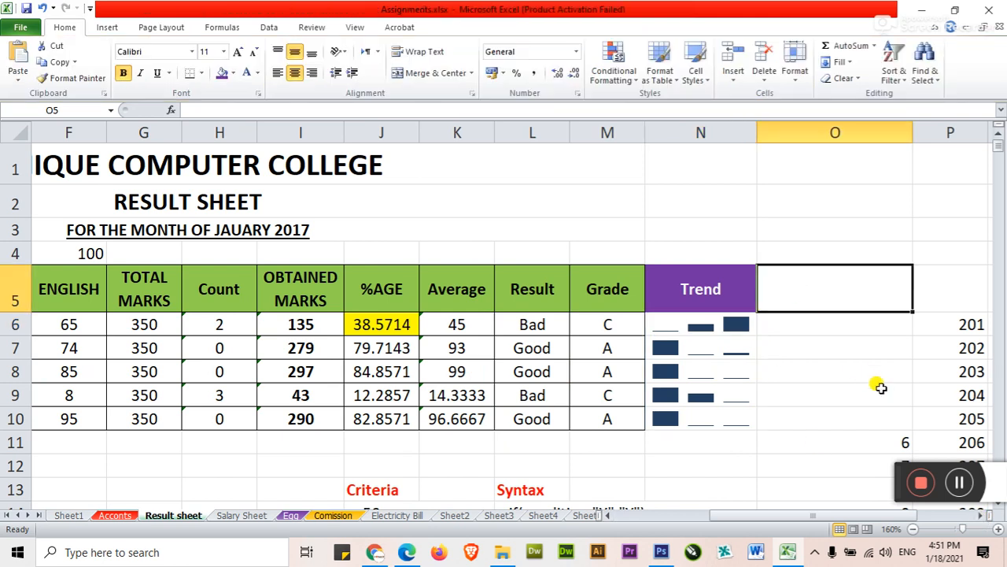
type("rea")
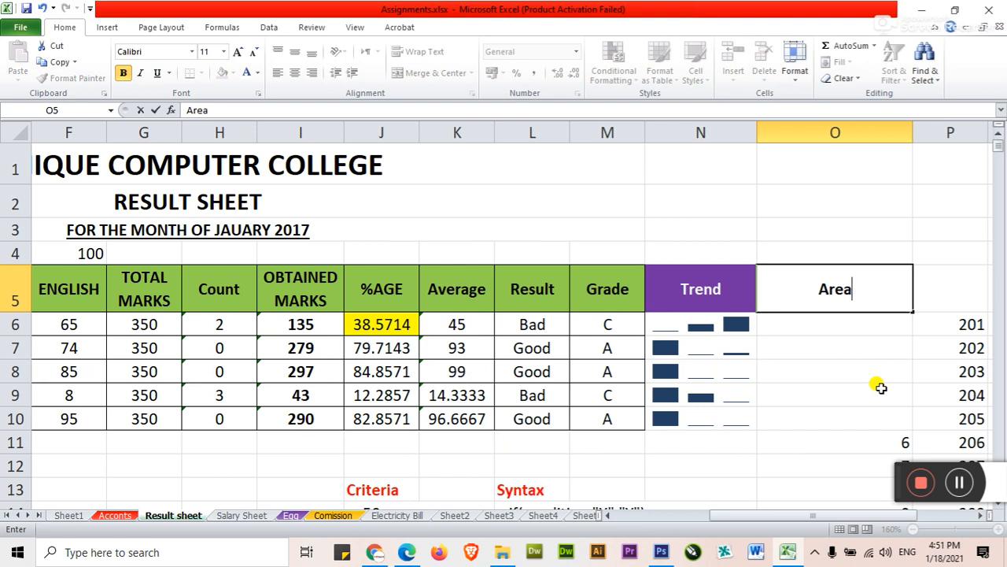
type(" Map")
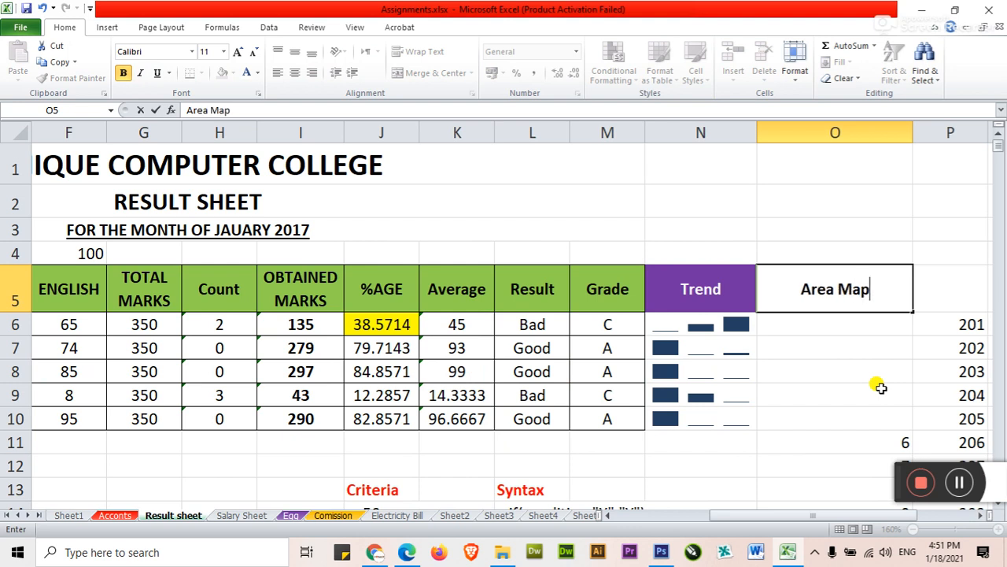
key("Return")
Step: Fill the Area Map heading cell O5 with the standard red color
key("Up")
key("Left")
key("Right")
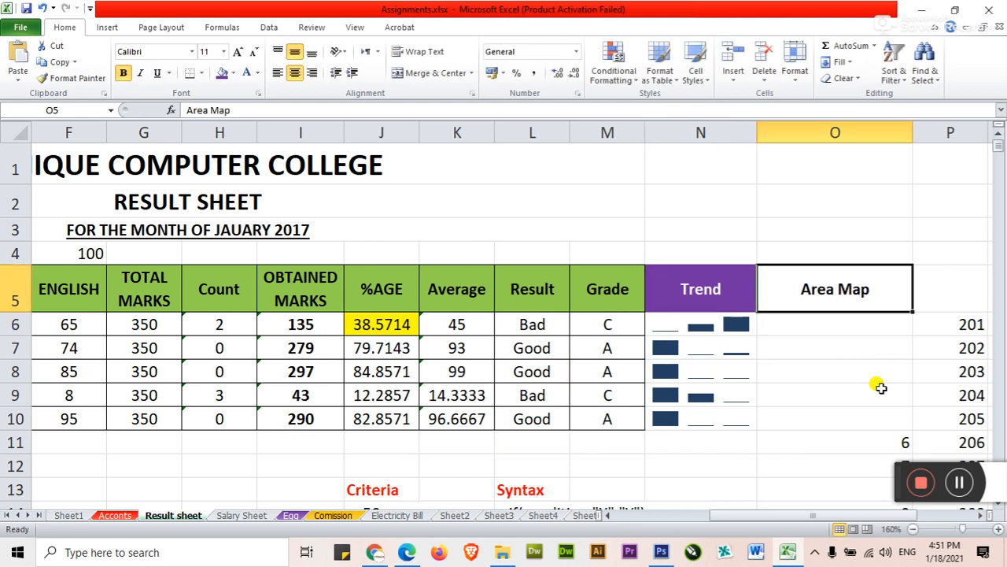
left_click(233, 73)
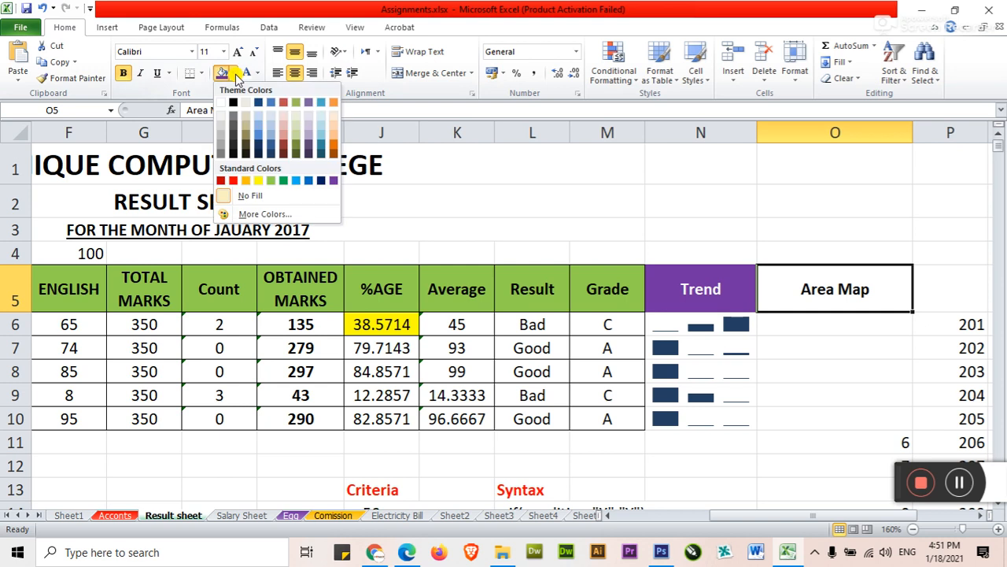
left_click(233, 180)
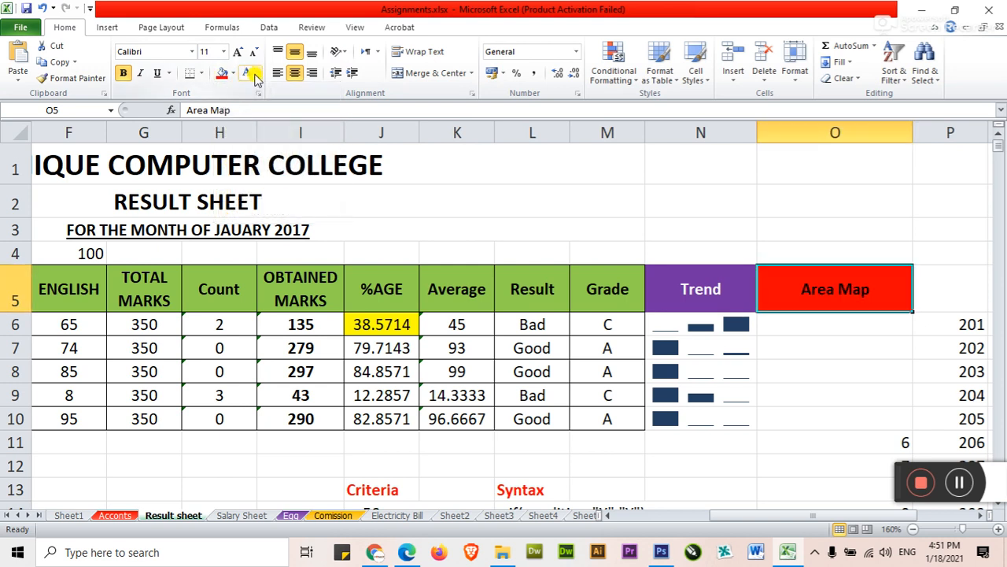
Step: Try to insert a 2-D area chart with only the empty cell O6 under Area Map selected
left_click(811, 325)
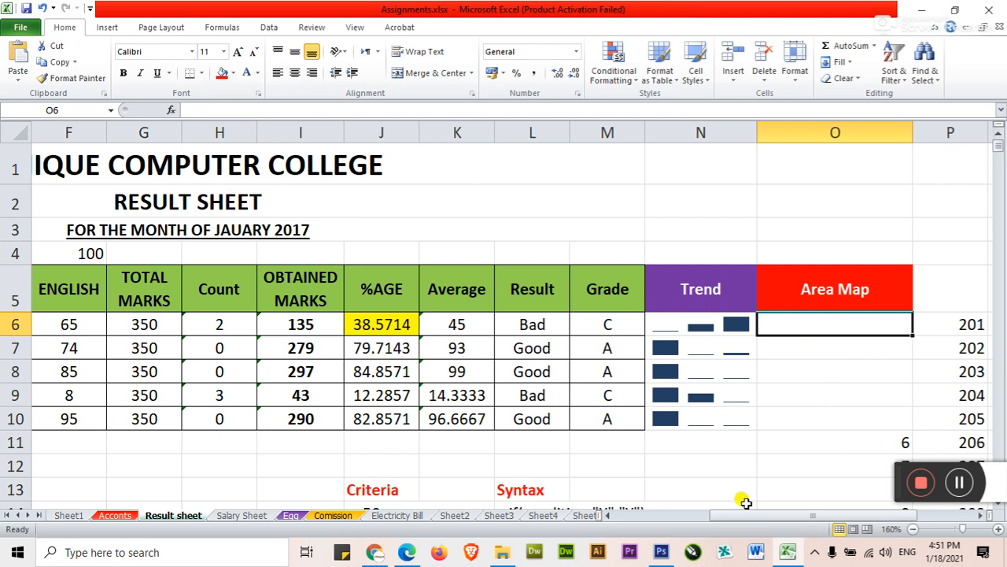
scroll(662, 392, "down", 1, "ctrl")
left_click(607, 515)
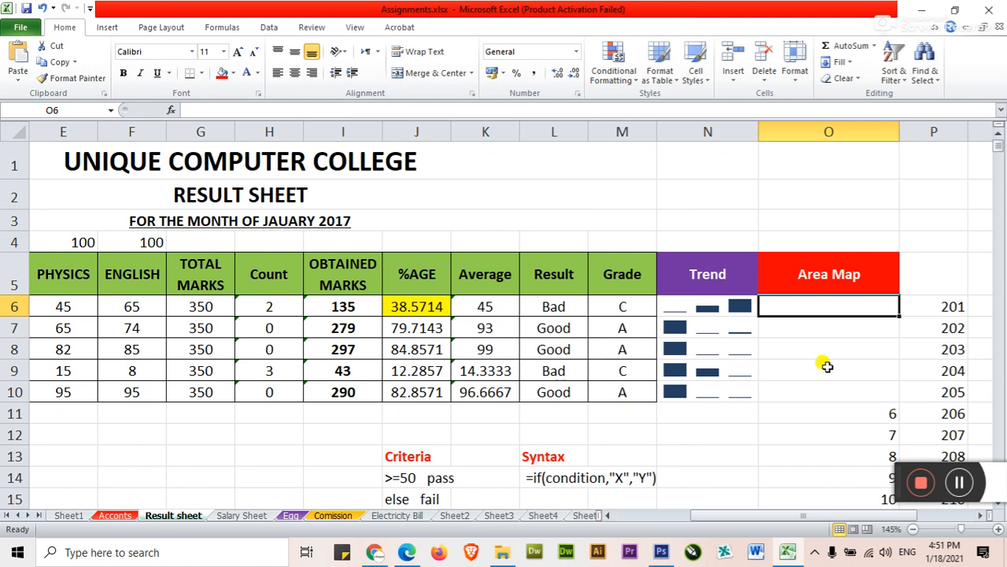
left_click(608, 516)
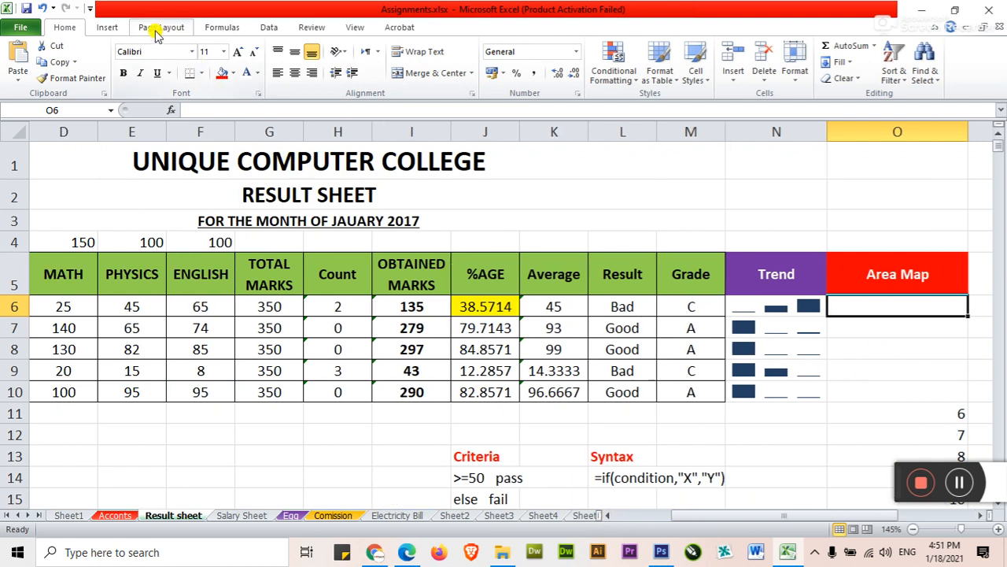
left_click(108, 27)
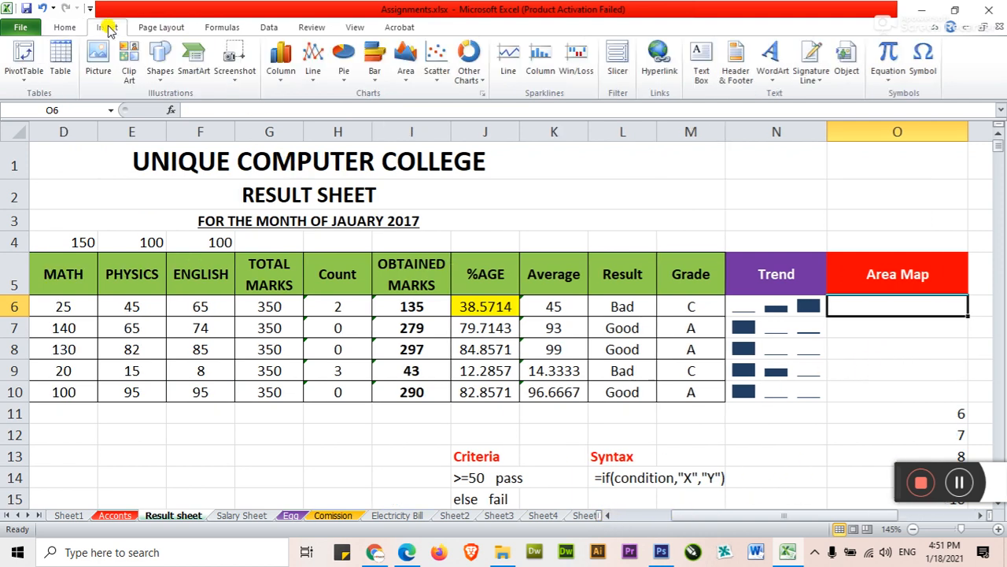
left_click(406, 75)
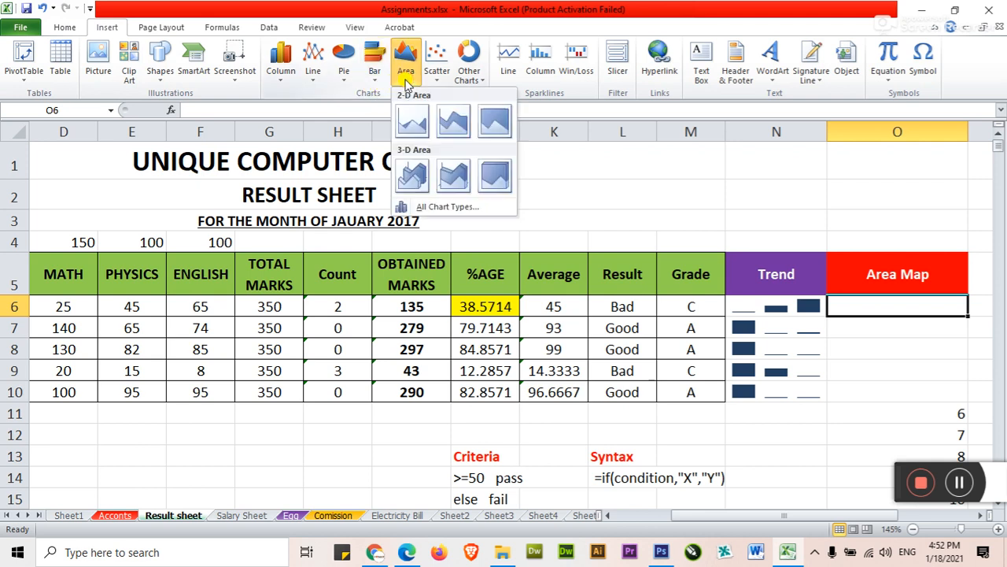
left_click(412, 123)
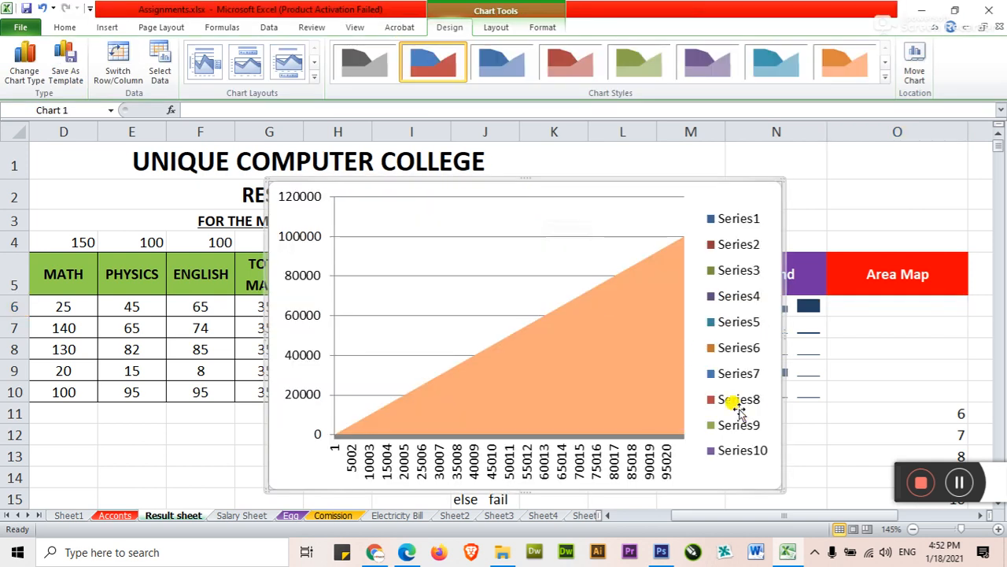
key("Escape")
left_click(782, 441)
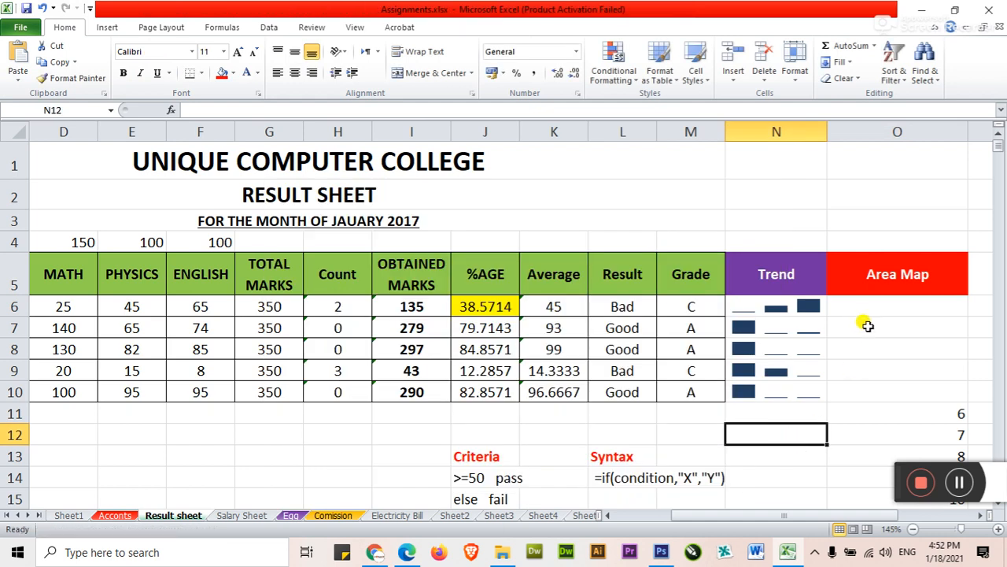
Step: Insert a 2-D area chart from the first student's name and Math, Physics and English marks in C6:F6
left_click(866, 306)
left_click(608, 514)
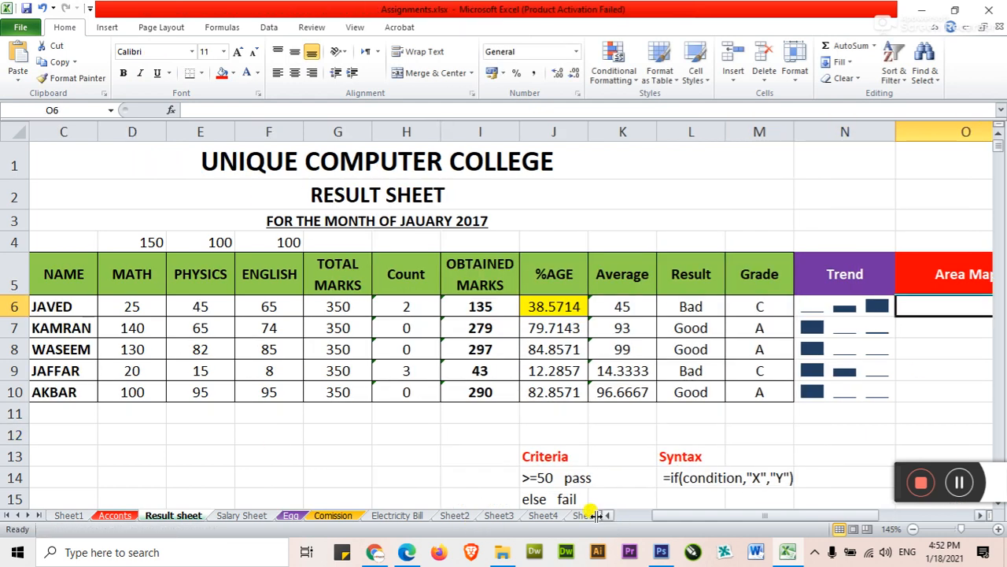
left_click_drag(46, 307, 269, 305)
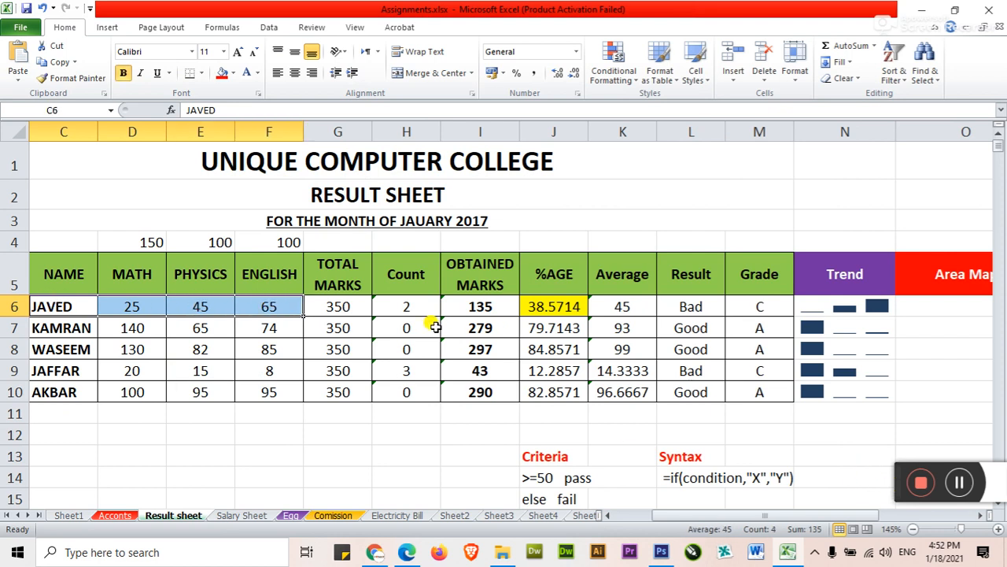
left_click(107, 27)
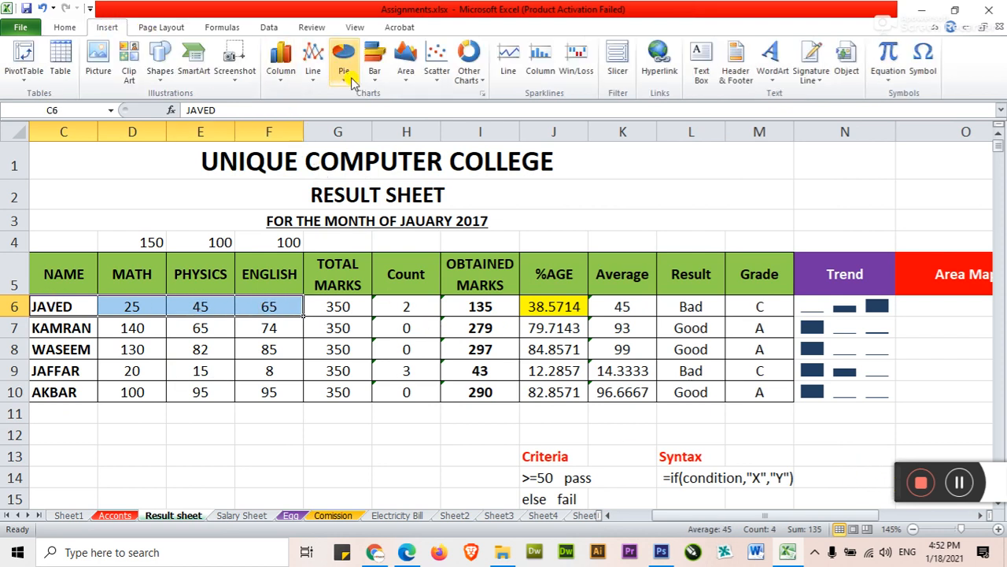
left_click(405, 75)
left_click(414, 122)
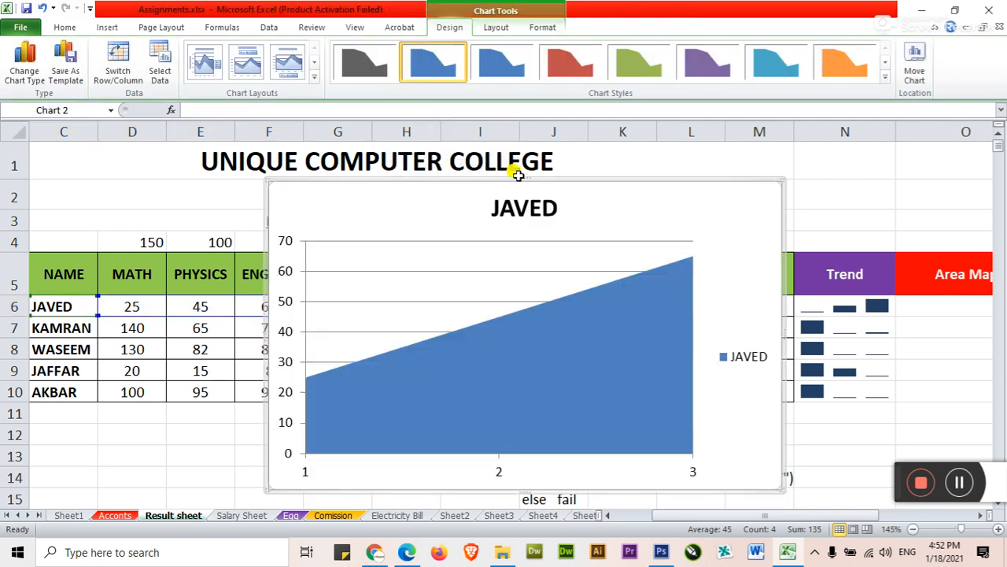
Step: Examine the area chart's preset layouts and its horizontal and vertical axis title options, keeping the vertical title at None
left_click_drag(527, 180, 564, 101)
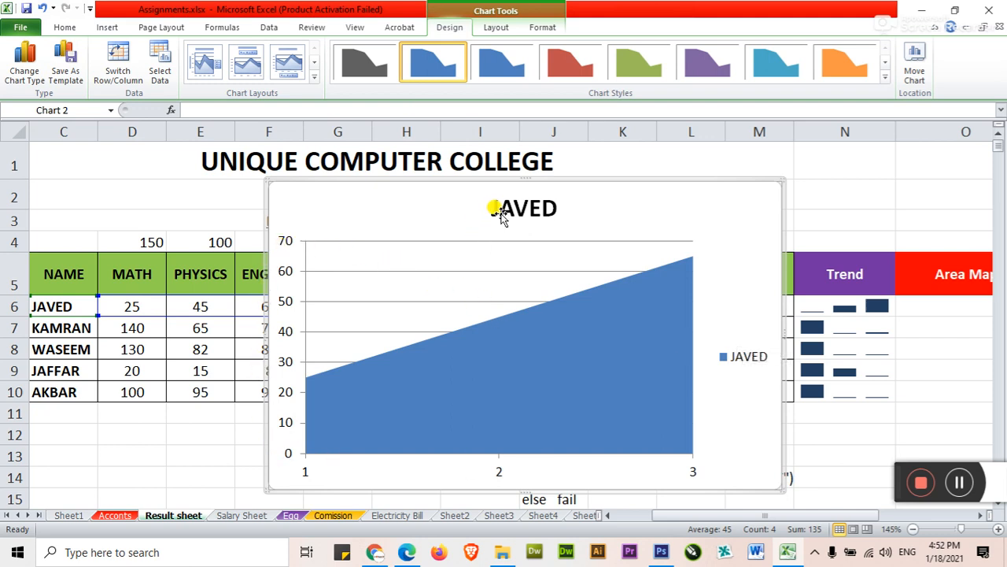
left_click(313, 77)
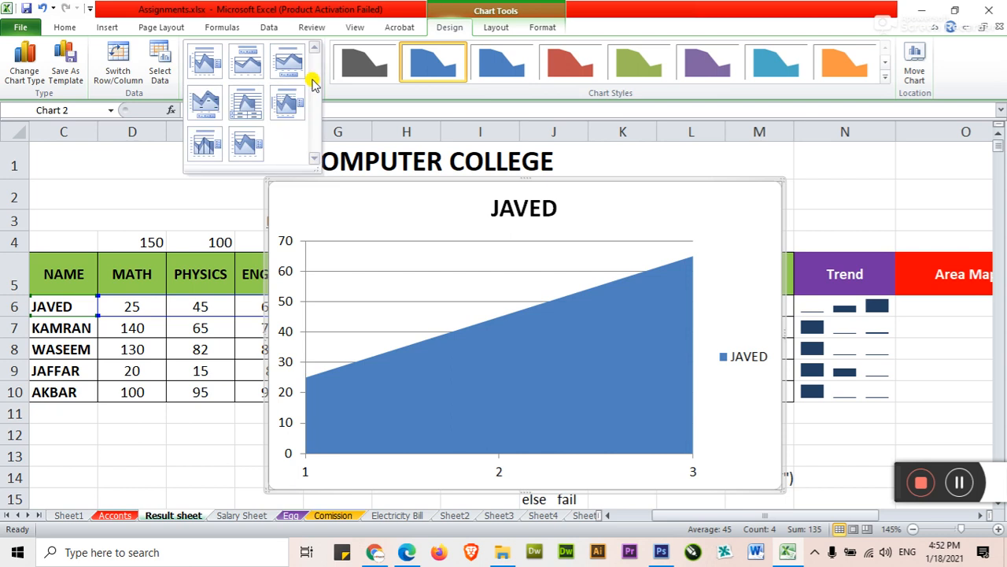
left_click(495, 29)
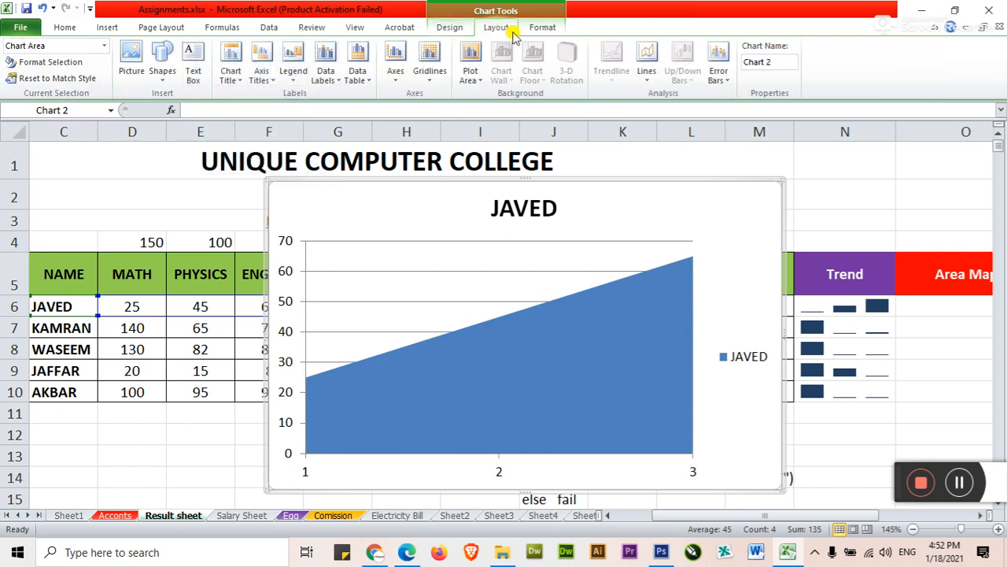
left_click(541, 27)
left_click(497, 28)
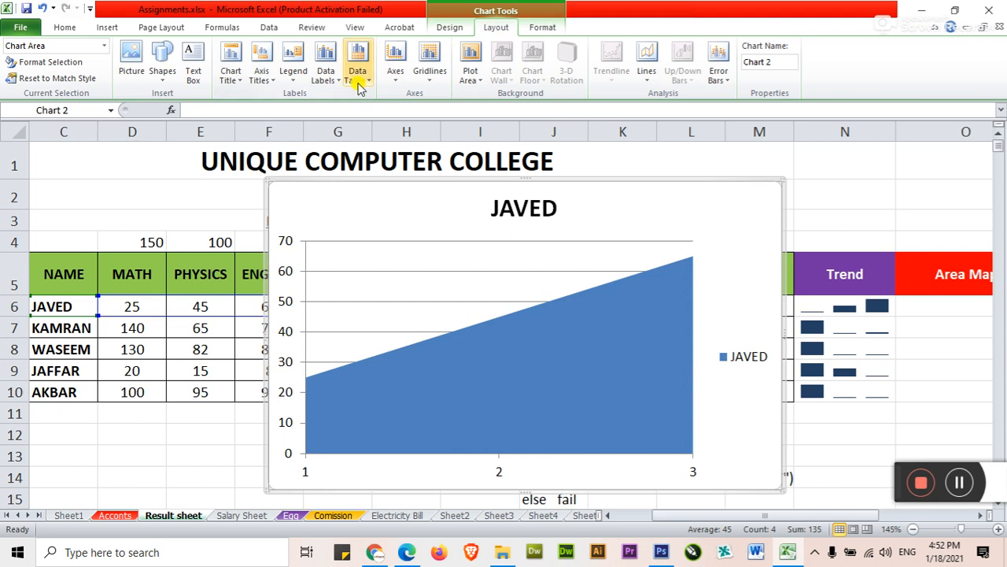
left_click(266, 82)
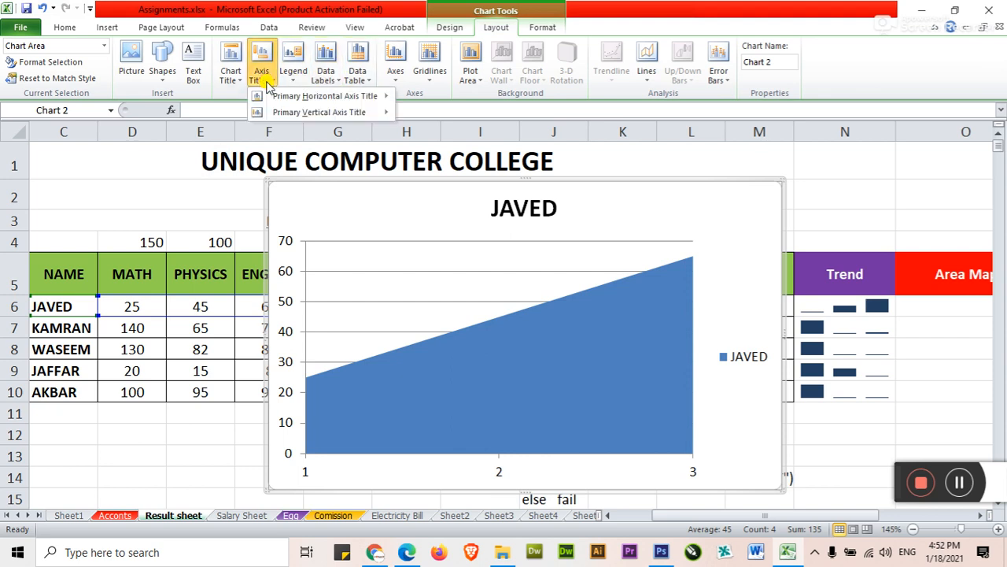
mouse_move(337, 95)
left_click(418, 99)
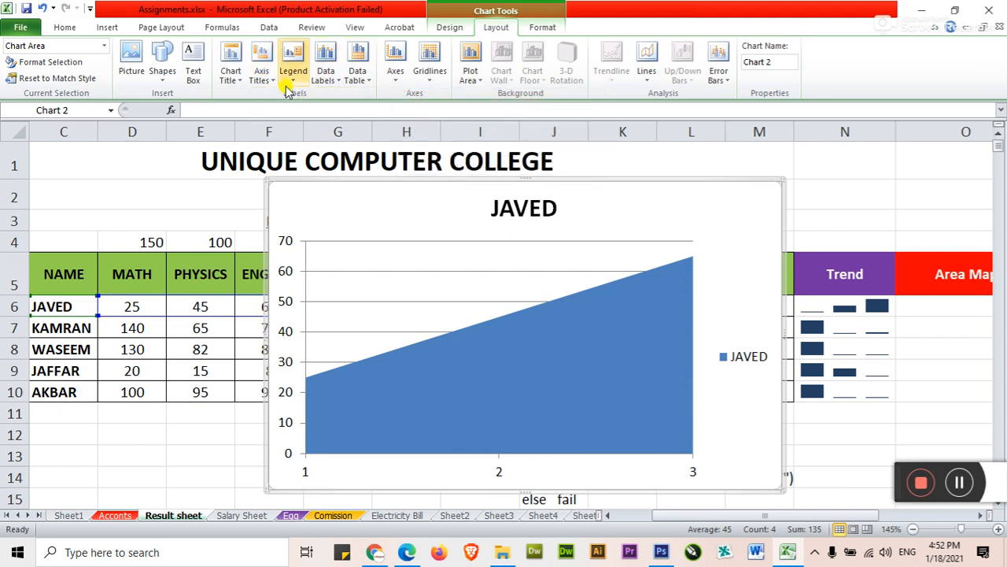
left_click(262, 75)
mouse_move(267, 112)
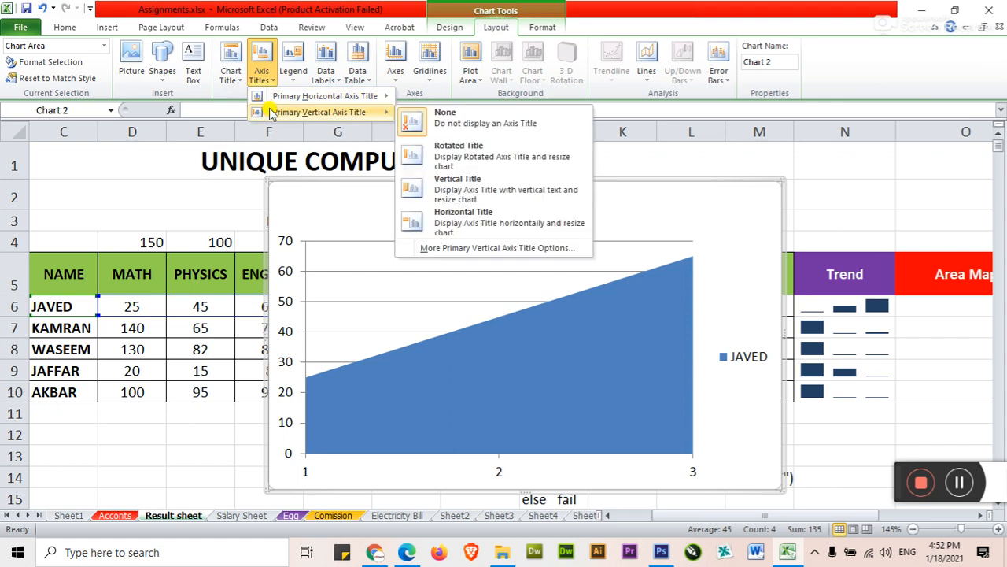
left_click(437, 124)
Step: Set the area chart's title to None and check its data table options
left_click(232, 80)
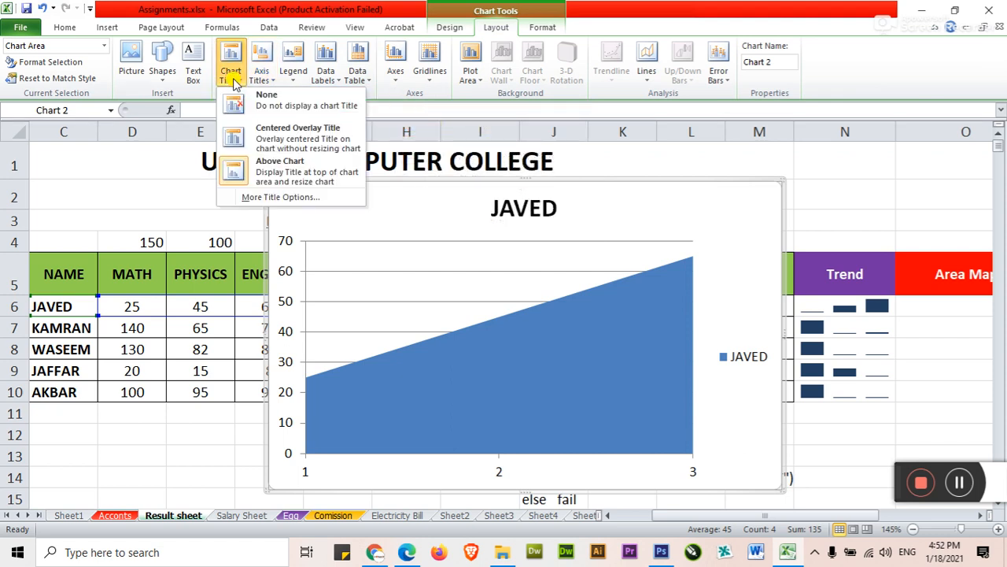
left_click(253, 100)
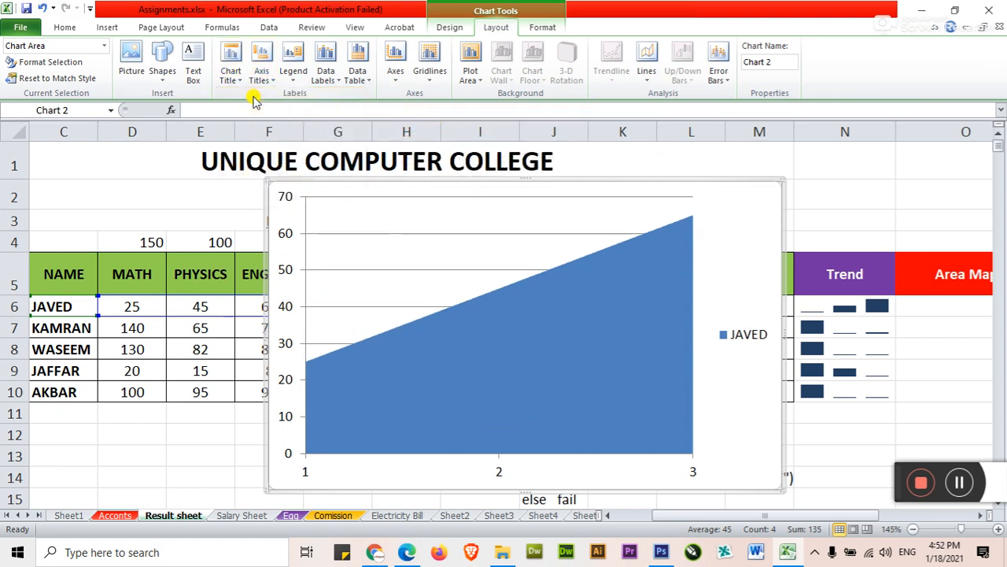
left_click(358, 74)
left_click(356, 94)
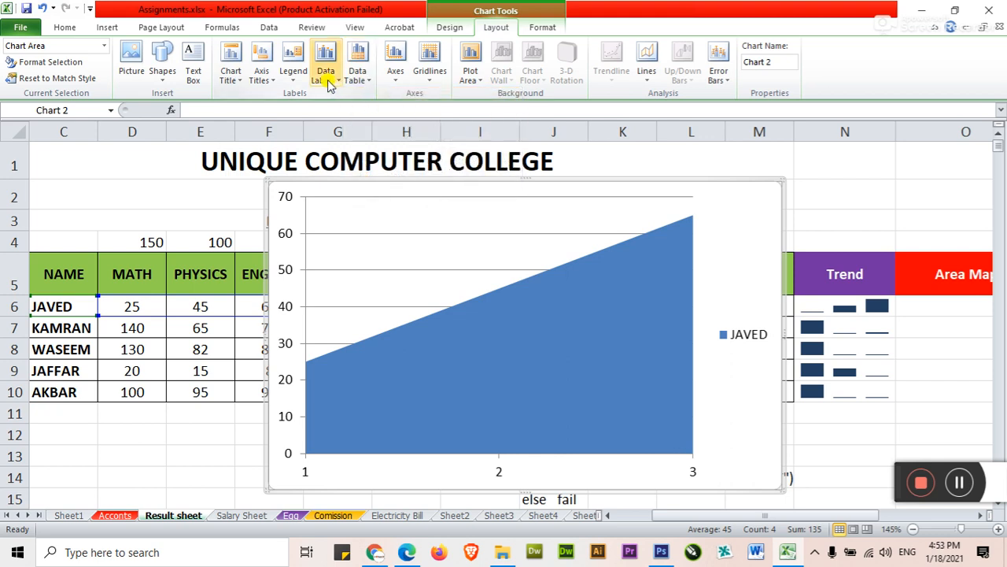
Step: Set the area chart's data labels to None and hide both its primary horizontal and primary vertical axes
left_click(330, 79)
left_click(331, 101)
left_click(395, 74)
mouse_move(452, 95)
left_click(590, 105)
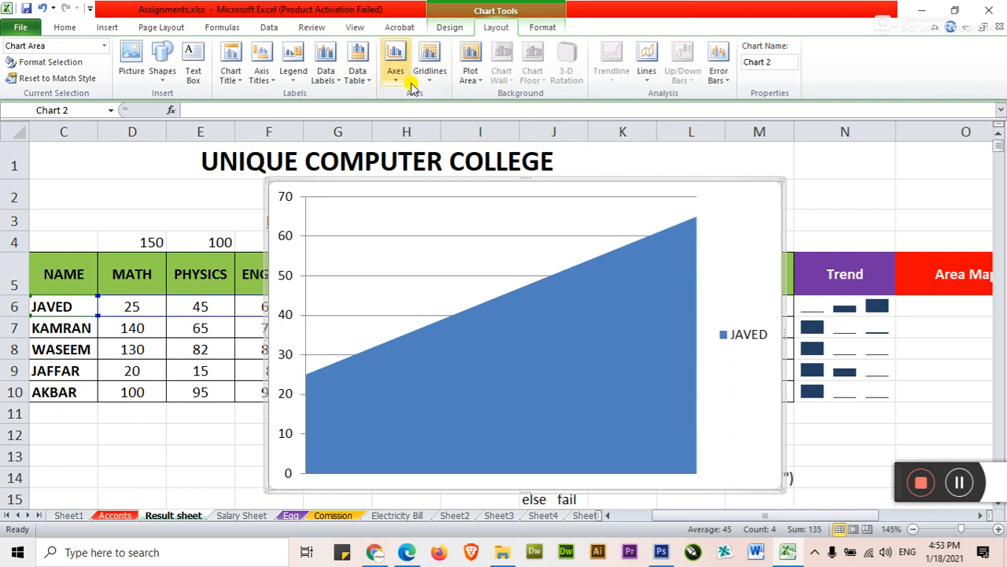
left_click(396, 75)
mouse_move(452, 109)
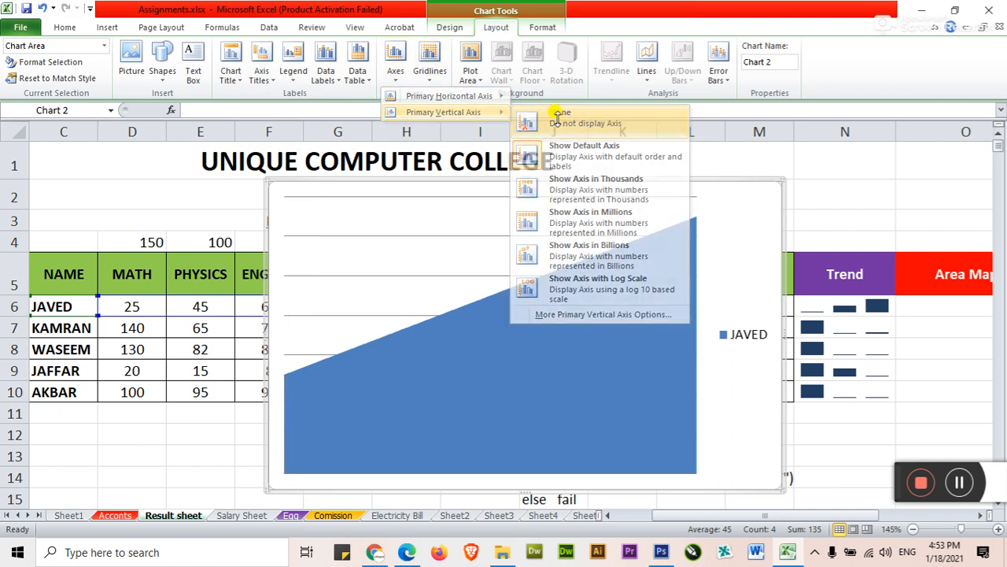
left_click(556, 110)
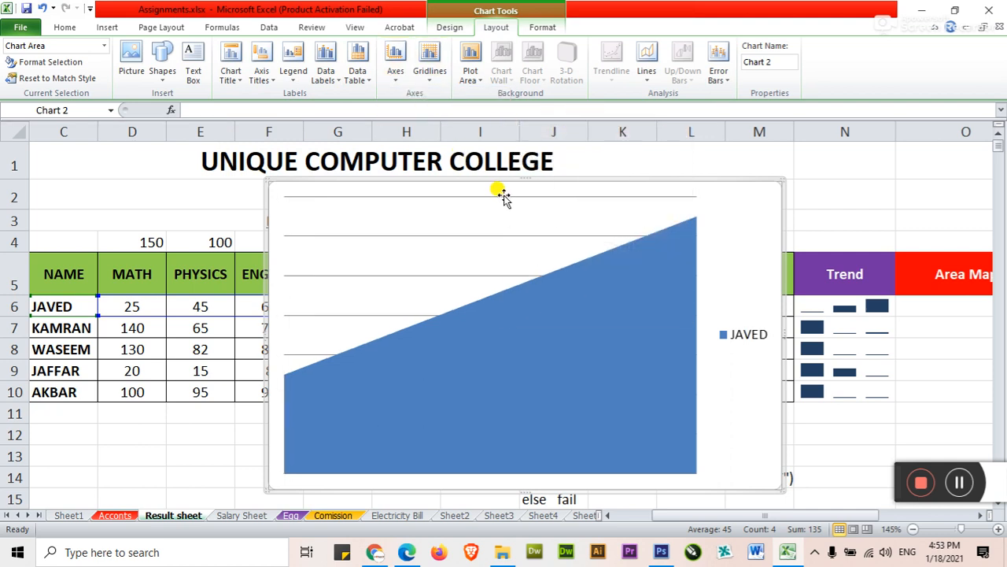
Step: Delete the area chart's legend and set its primary gridlines to None
left_click(732, 335)
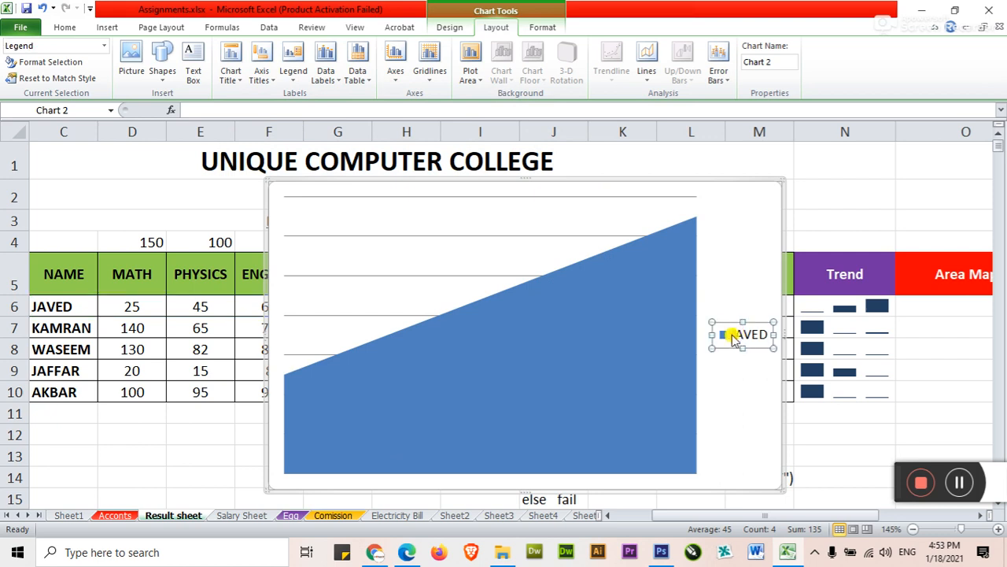
key("Delete")
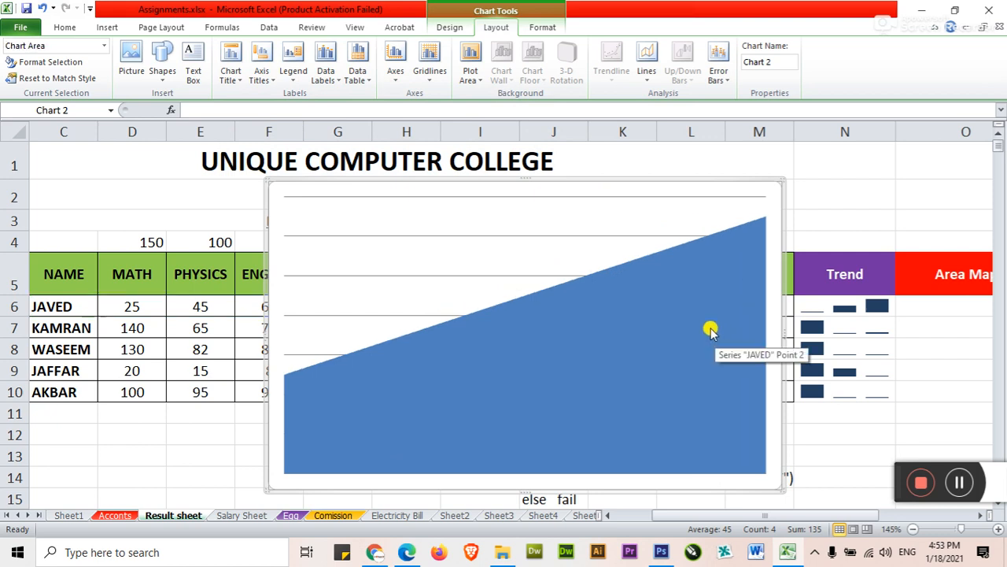
left_click(666, 196)
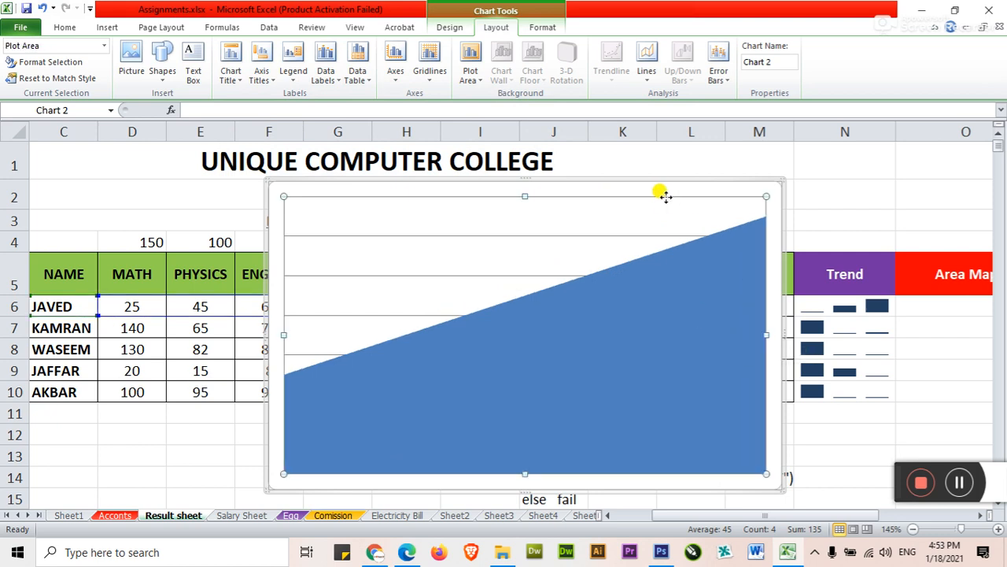
left_click(395, 69)
mouse_move(403, 95)
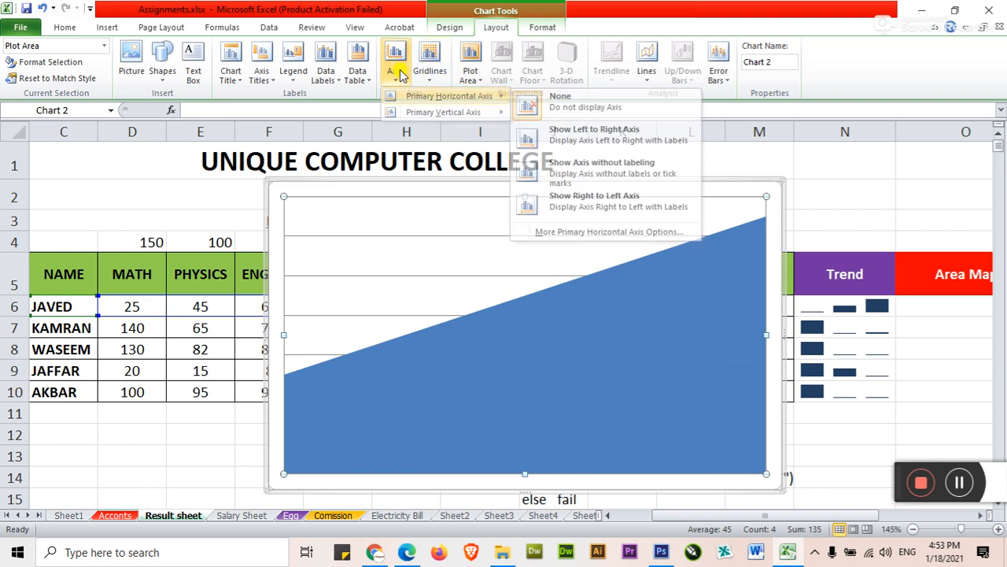
left_click(429, 69)
mouse_move(507, 96)
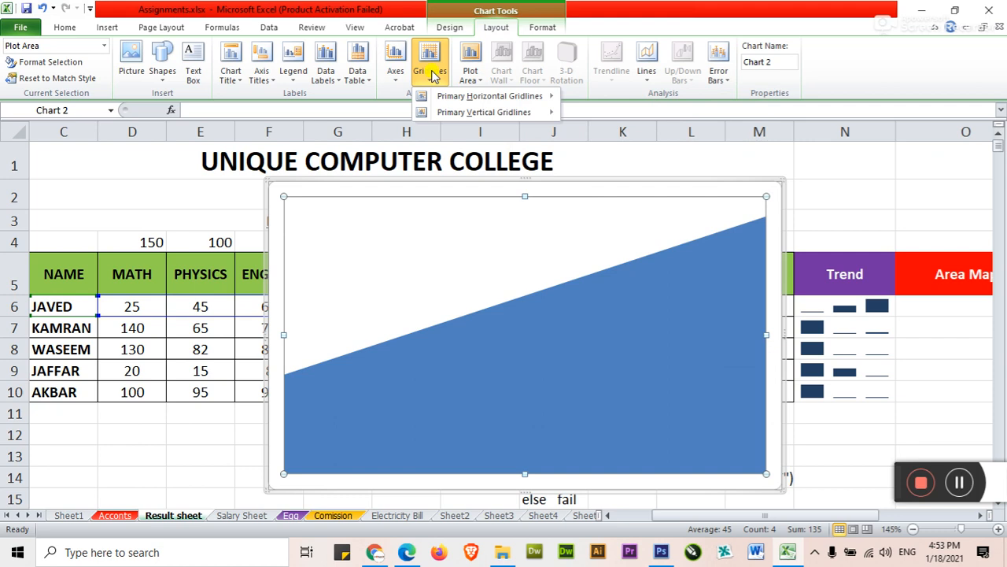
mouse_move(445, 112)
left_click(637, 112)
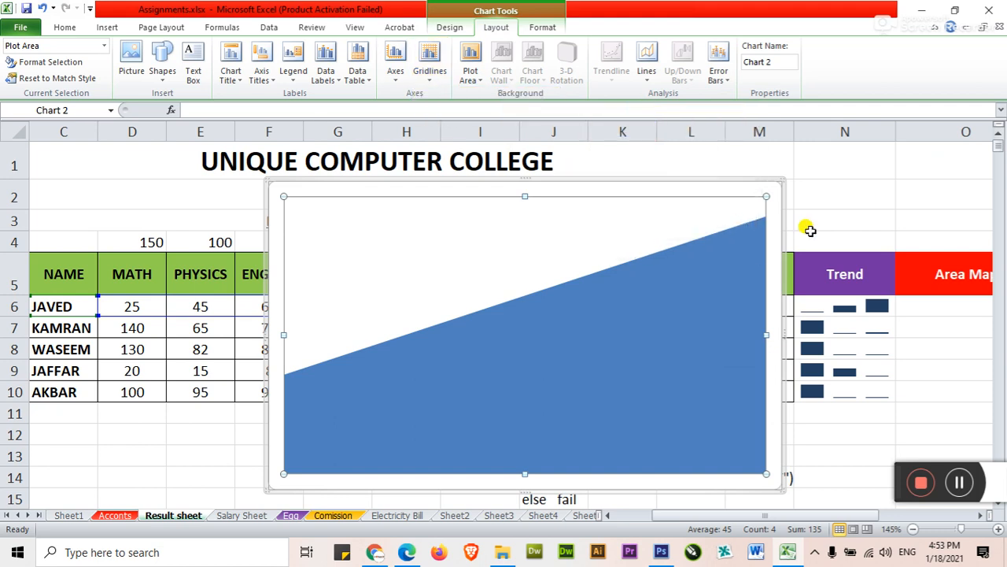
Step: Shrink the area chart to roughly the width of column O and place it under the Area Map heading at O6
left_click(821, 193)
left_click(716, 251)
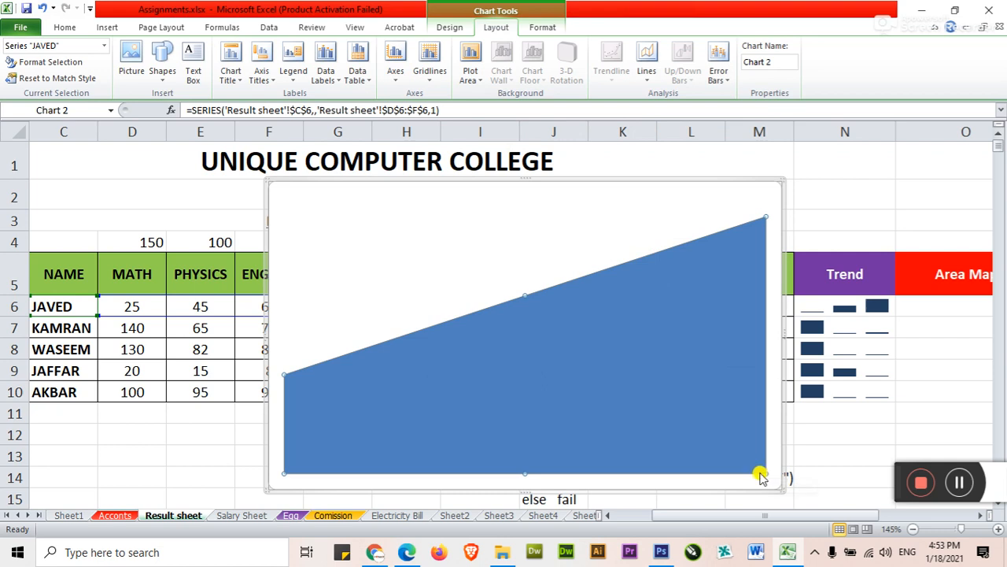
left_click_drag(778, 486, 443, 223)
left_click_drag(406, 174, 942, 292)
scroll(974, 515, "right", 4)
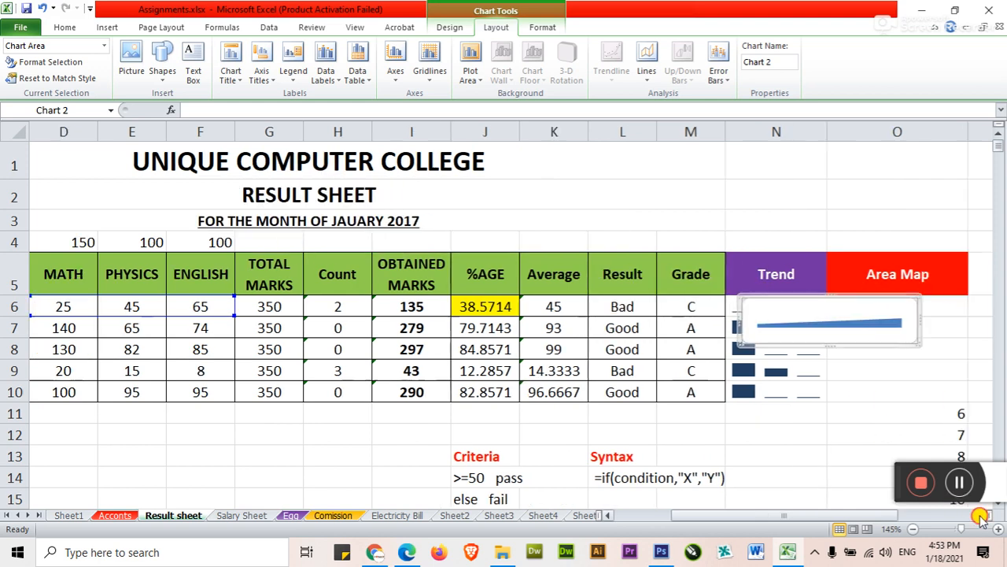
left_click_drag(639, 300, 729, 298)
Step: Set the height of the student rows 6 to 10 to 30
left_click_drag(407, 306, 415, 392)
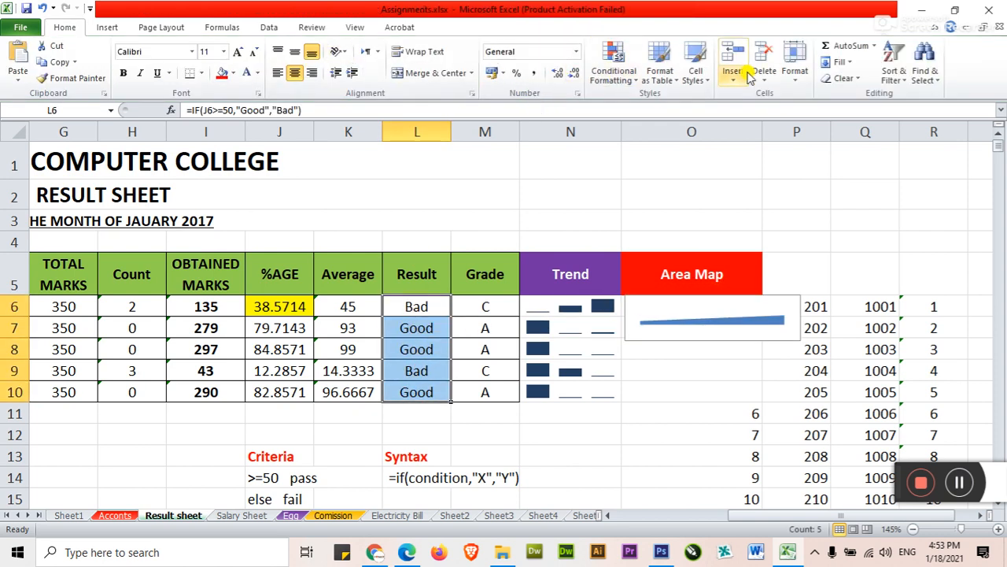
left_click(795, 69)
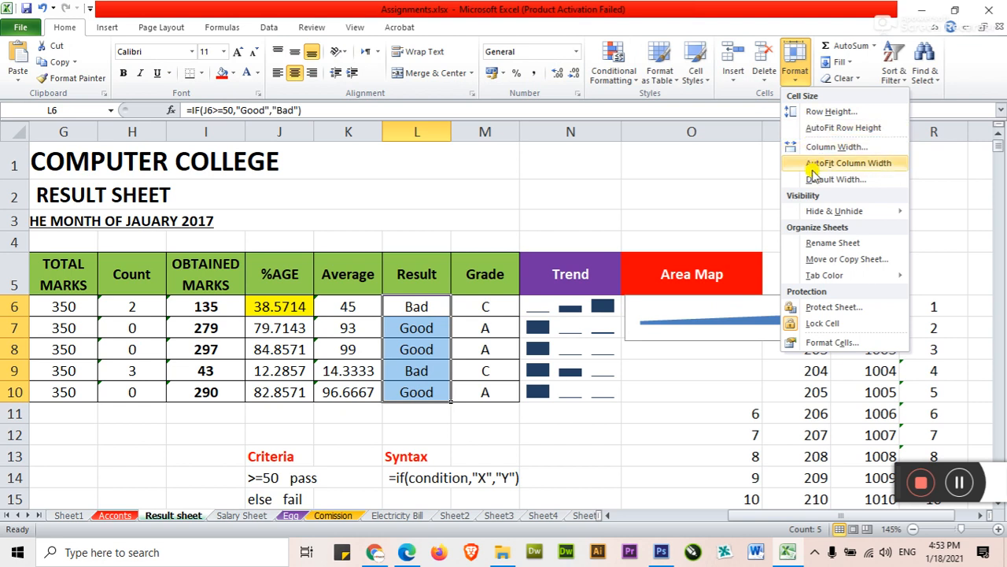
left_click(823, 111)
left_click_drag(613, 180, 542, 182)
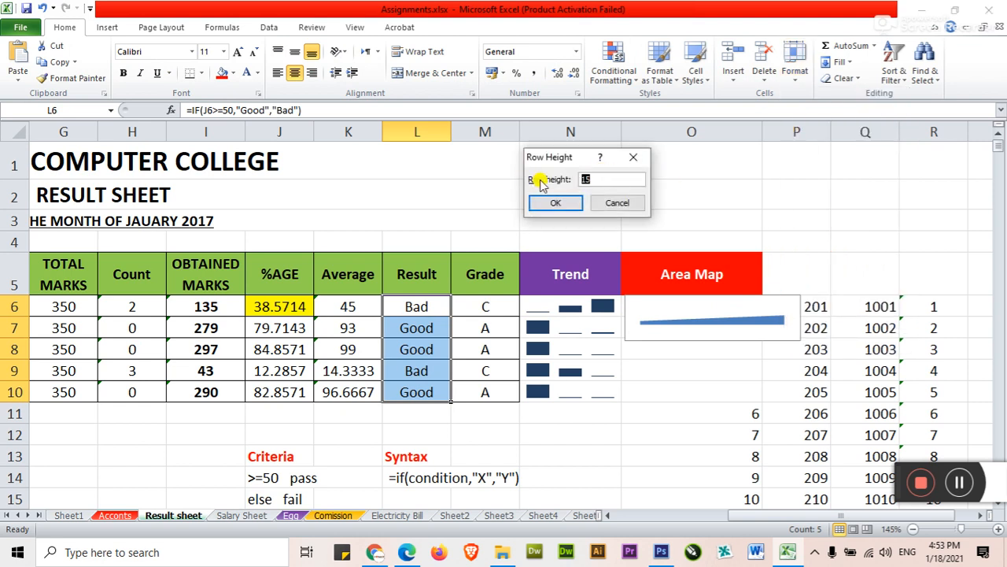
key("Return")
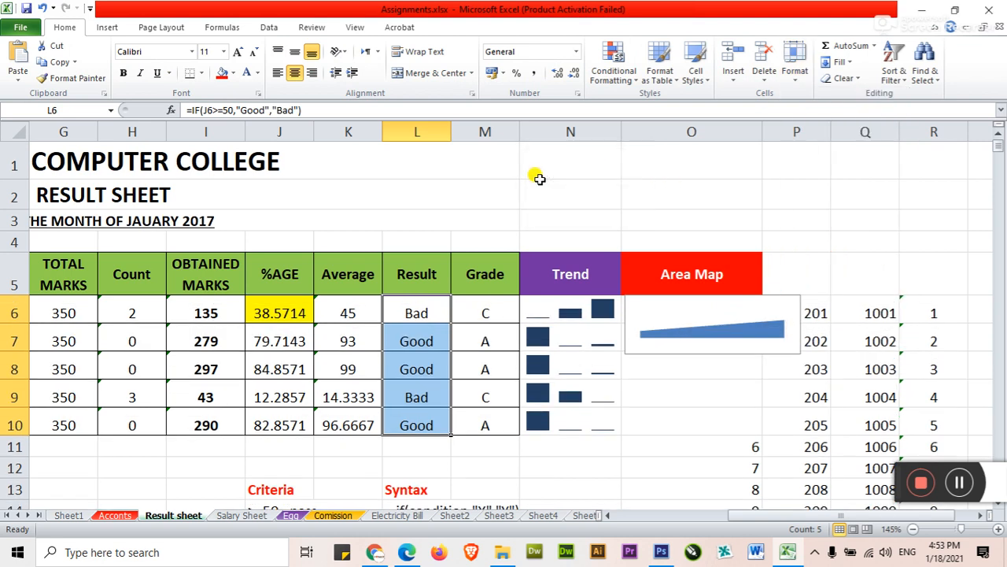
left_click(793, 66)
left_click(827, 112)
type("3")
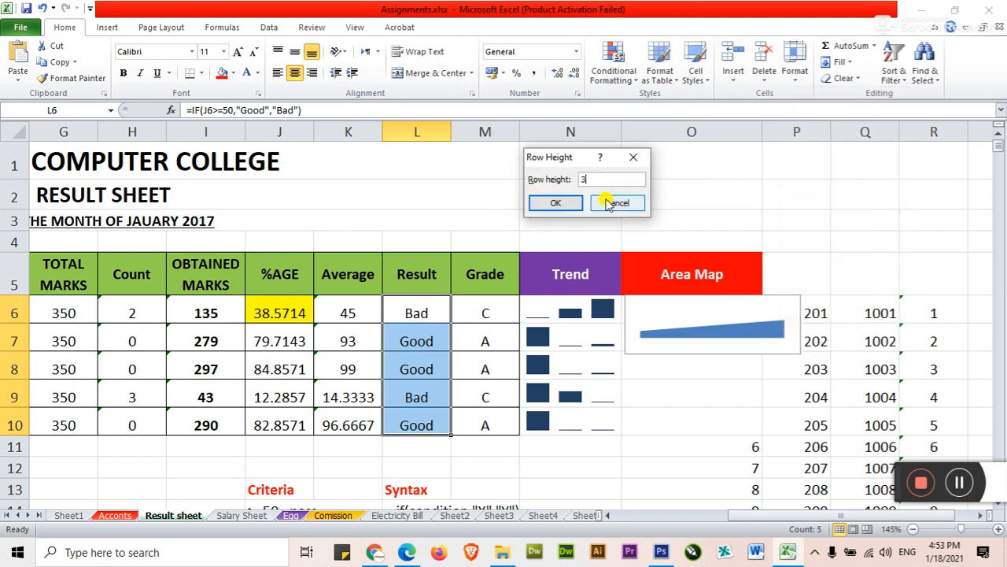
type("50")
key("Return")
Step: Resize the area chart to fit within cell O6
left_click(654, 370)
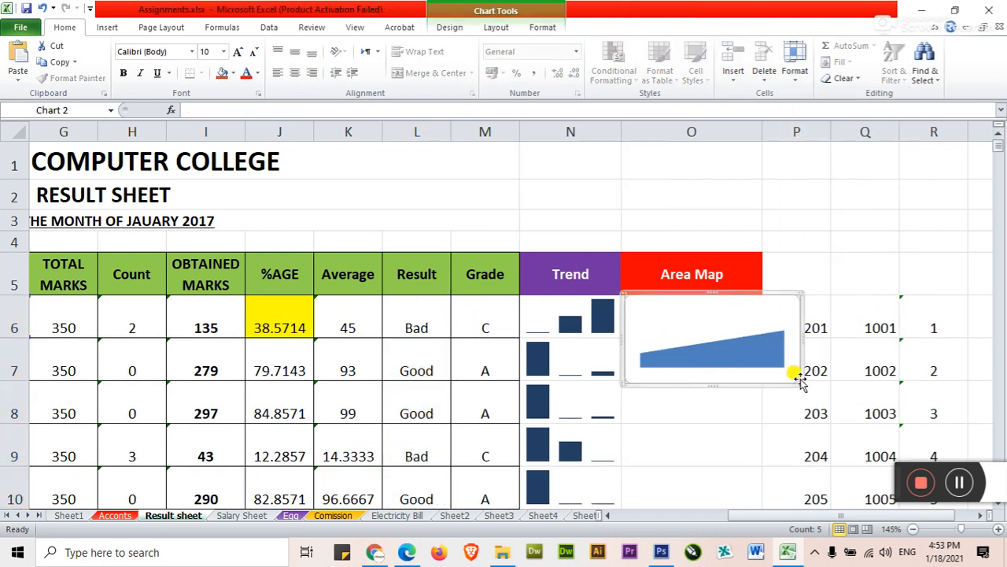
left_click_drag(797, 378, 764, 332)
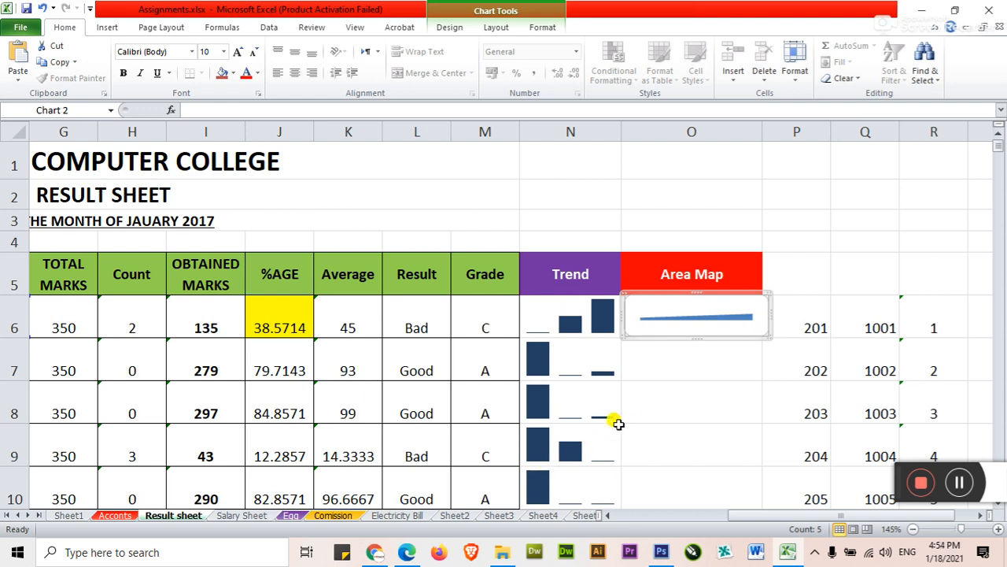
Step: Duplicate the area chart into O7 and shift its source range to the second student's name and marks in C7:F7
scroll(618, 424, "down", 1)
left_click(607, 516)
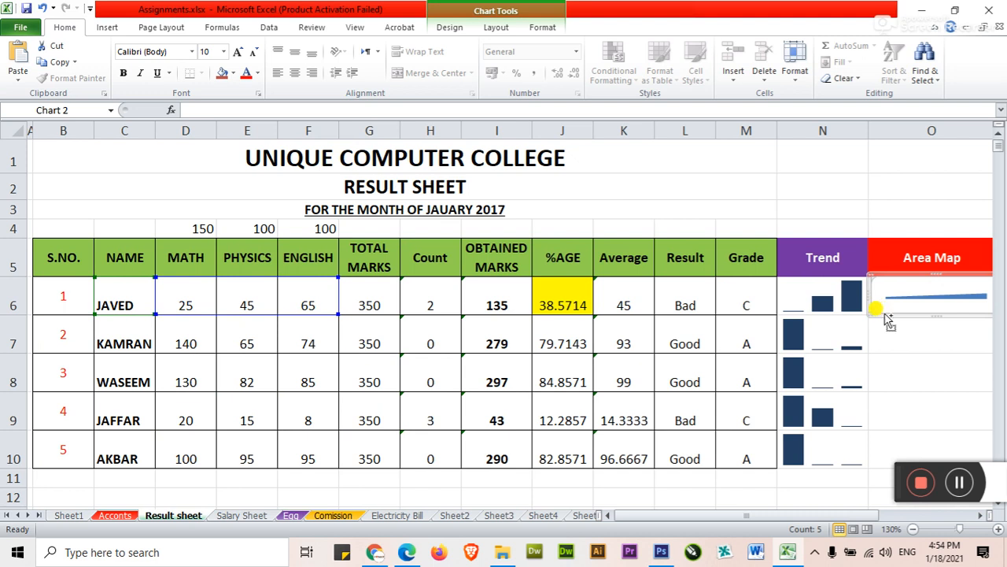
key("ctrl+v")
left_click_drag(886, 324, 895, 352)
key("ctrl+z")
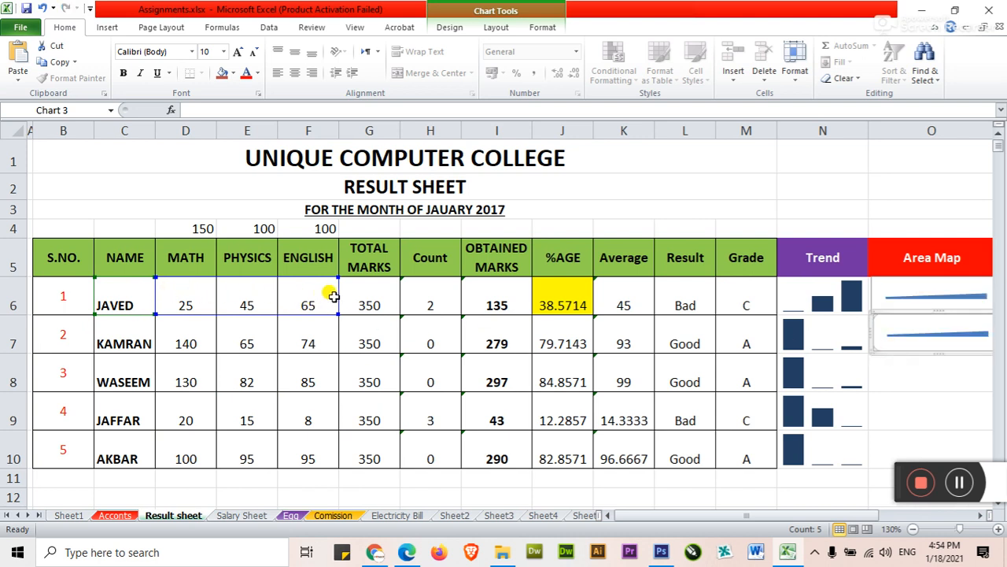
left_click_drag(339, 298, 327, 326)
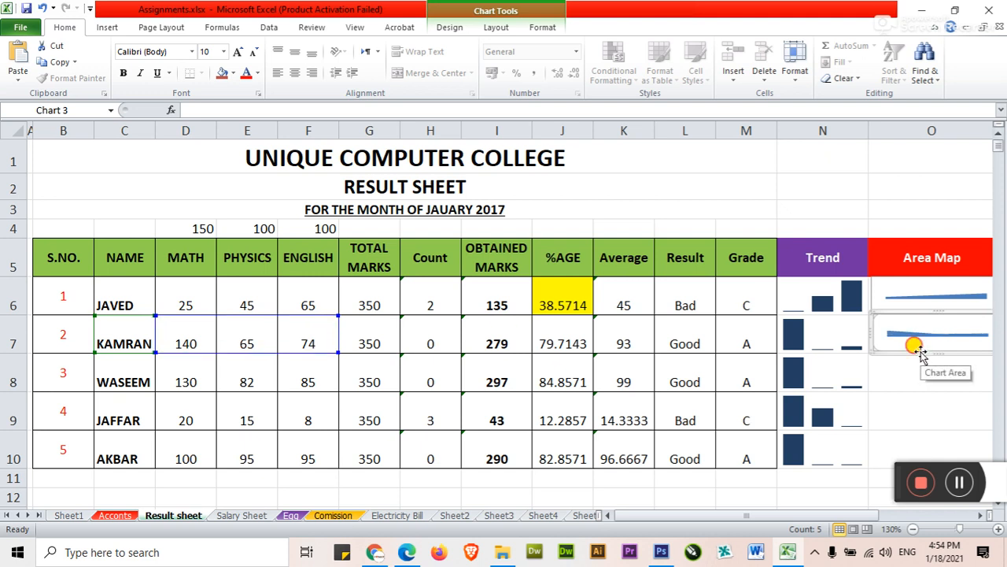
Step: Duplicate the O7 area chart into O8 and shift its source range to the third student's row, C8:F8
key("ctrl+d")
left_click_drag(913, 370, 895, 395)
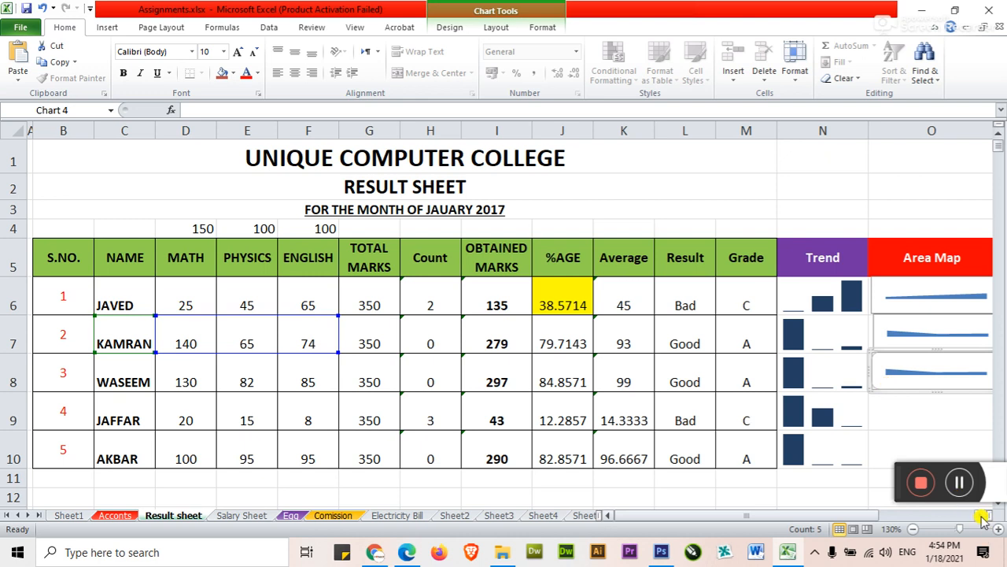
left_click(981, 515)
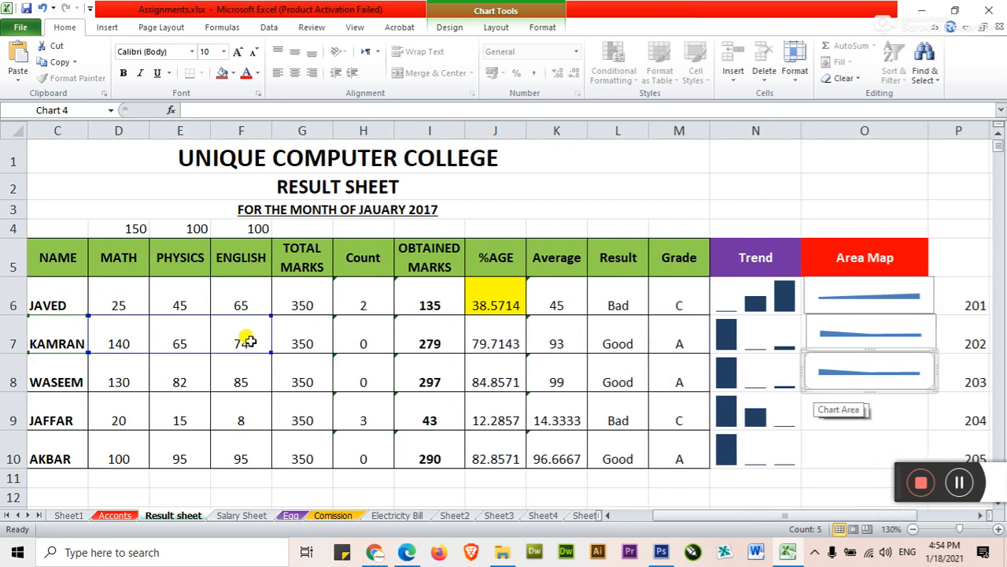
left_click_drag(266, 349, 268, 373)
Step: Duplicate the area chart into O9 and O10, and shift the copies' source ranges to C9:F9 and C10:F10 respectively
left_click(830, 372)
left_click(832, 394)
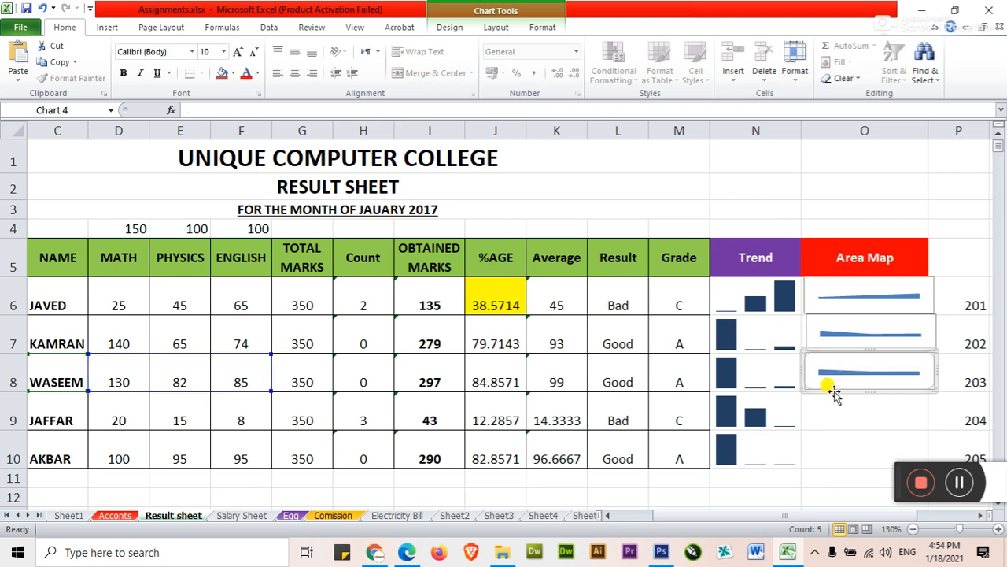
left_click_drag(834, 395, 836, 417)
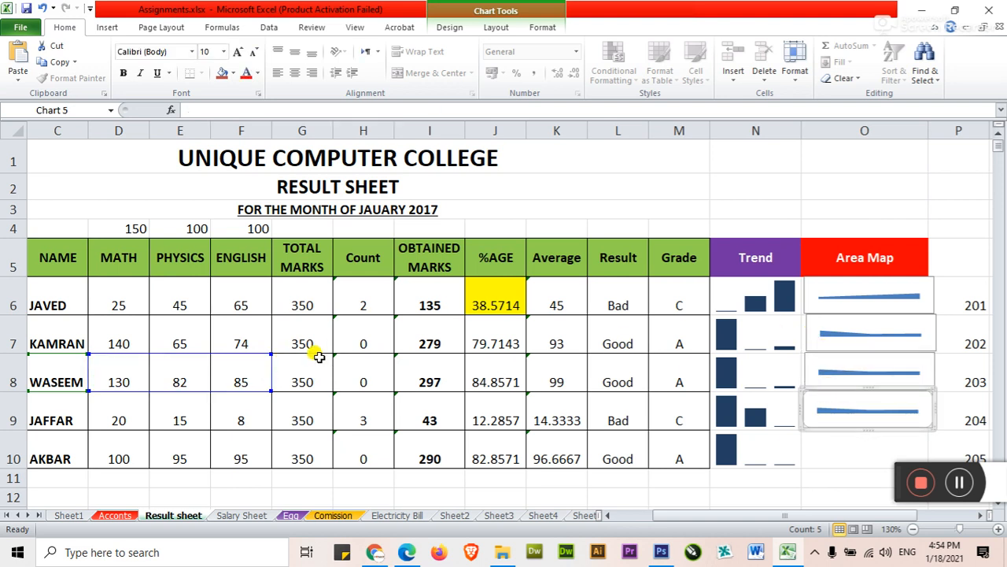
left_click_drag(269, 380, 264, 413)
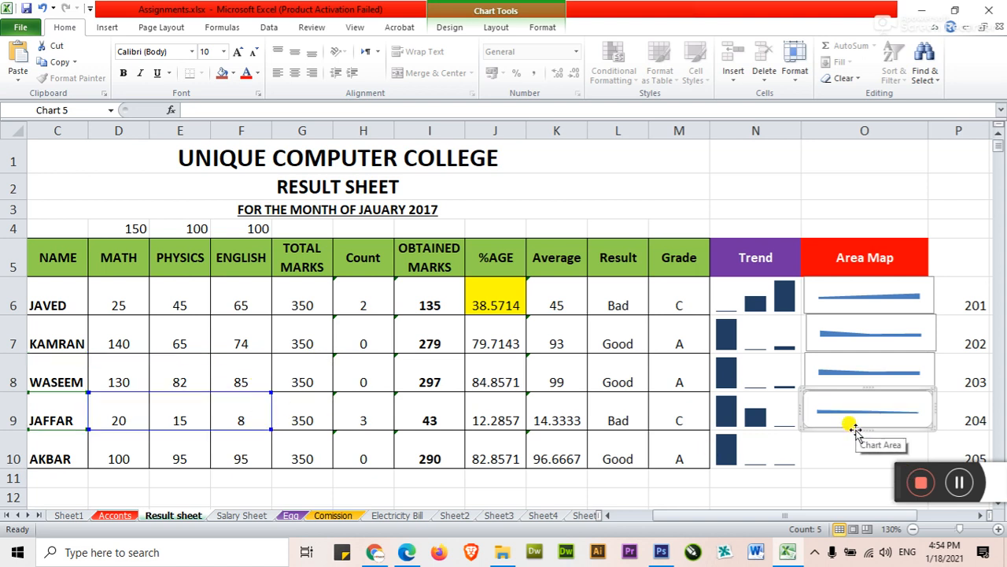
left_click_drag(857, 430, 856, 432)
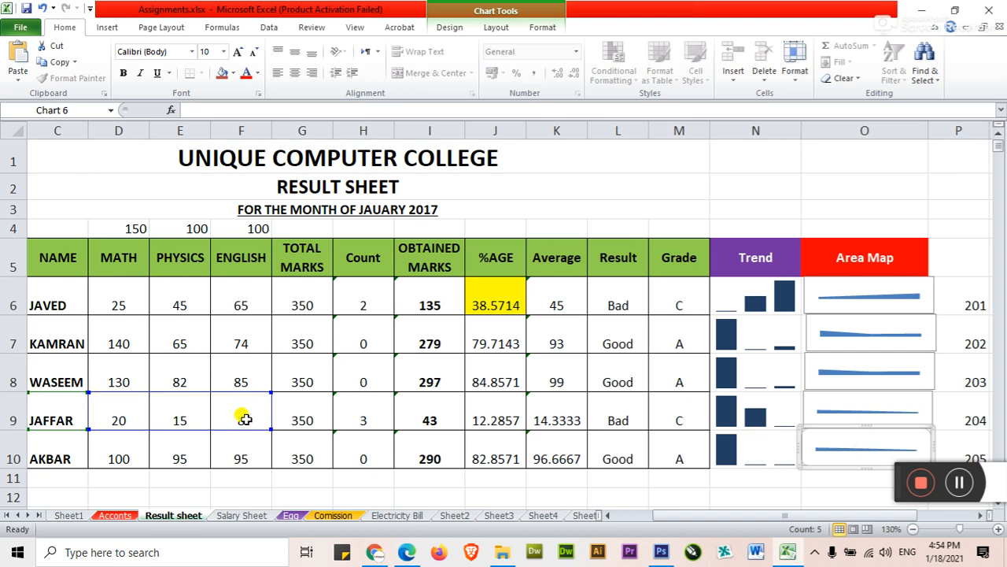
left_click_drag(272, 421, 266, 441)
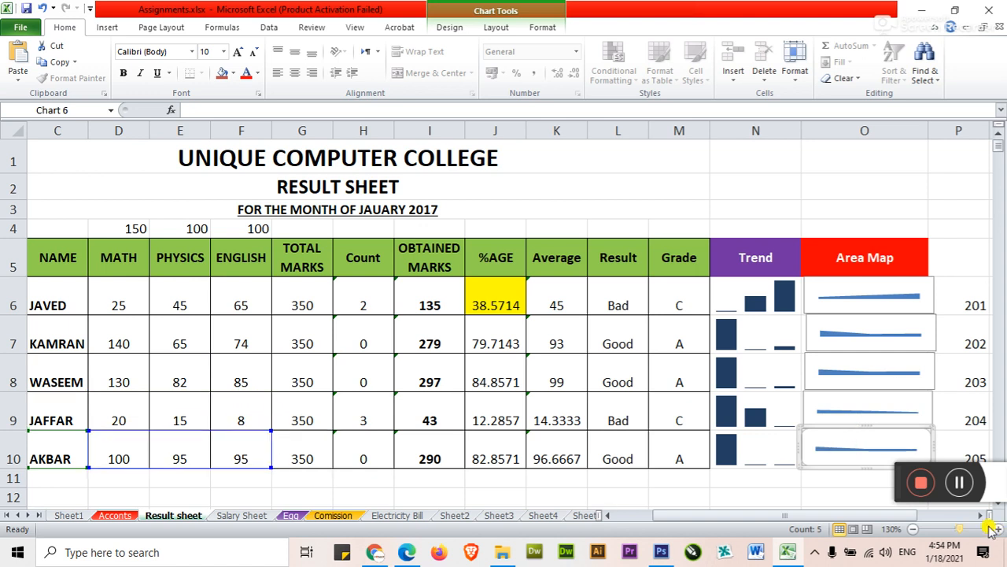
Step: Nudge the area charts in rows 7 and 8 slightly left to line them up in the Area Map column
scroll(990, 525, "right", 2)
left_click(820, 394)
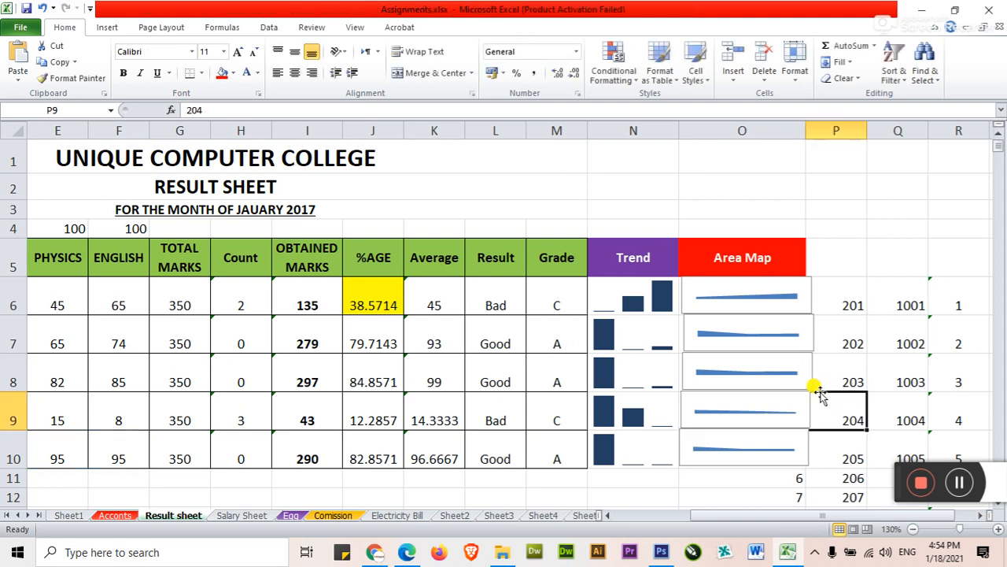
left_click(805, 344)
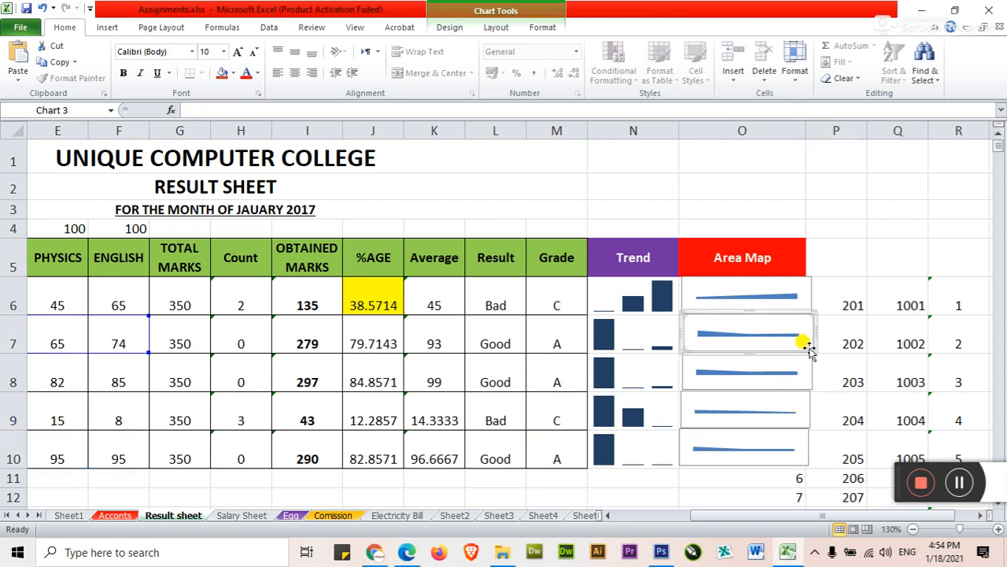
left_click(803, 343)
left_click(814, 348)
left_click_drag(815, 349, 803, 373)
left_click(821, 397)
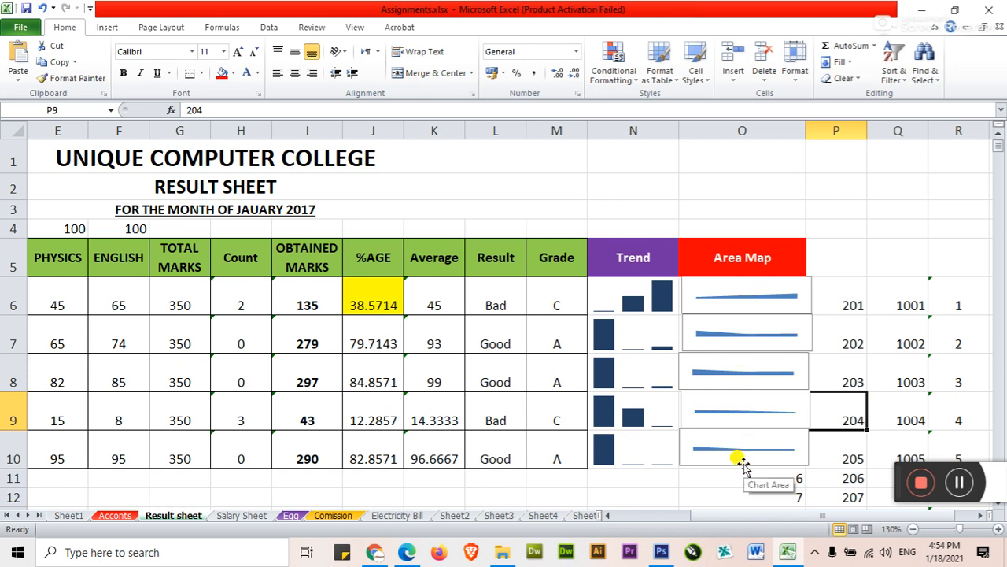
left_click(724, 477)
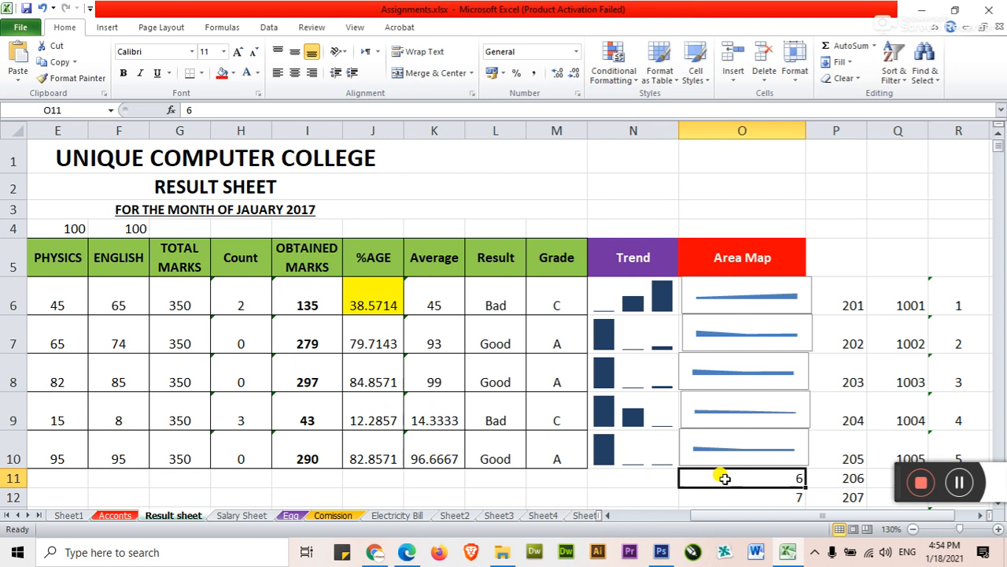
Step: Widen the Area Map column O slightly and leave the chart selection
left_click(684, 336)
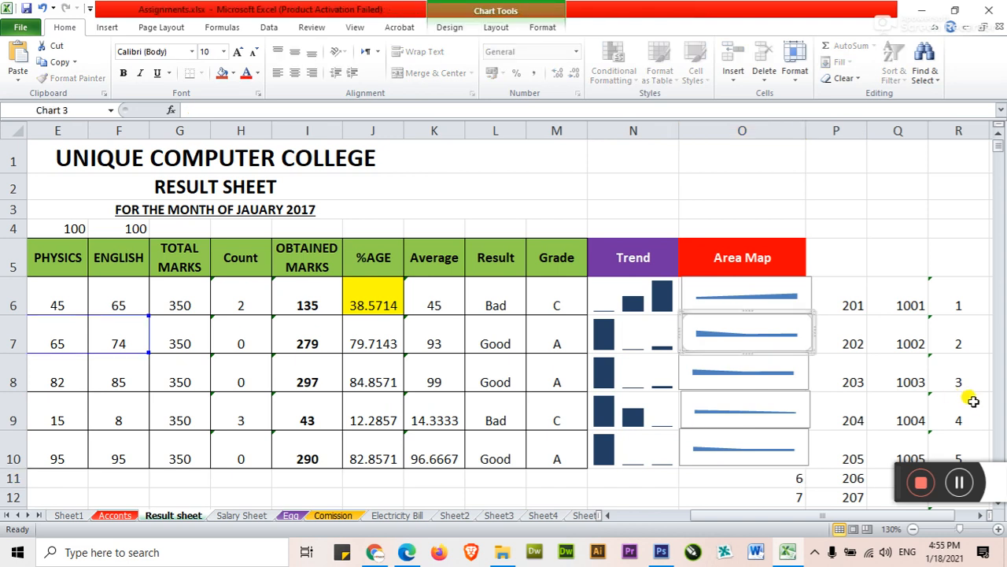
key("Left")
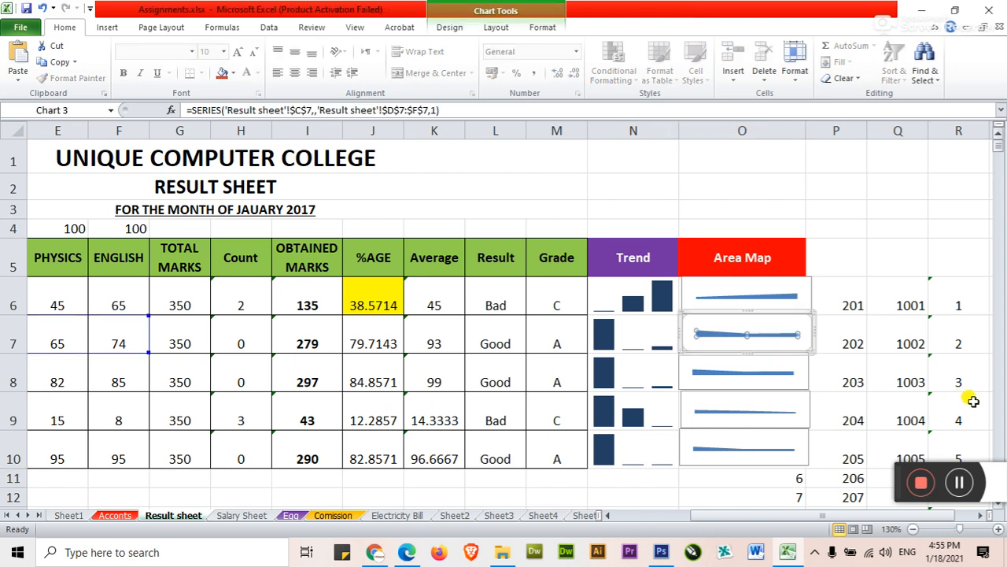
left_click(821, 284)
left_click(811, 329)
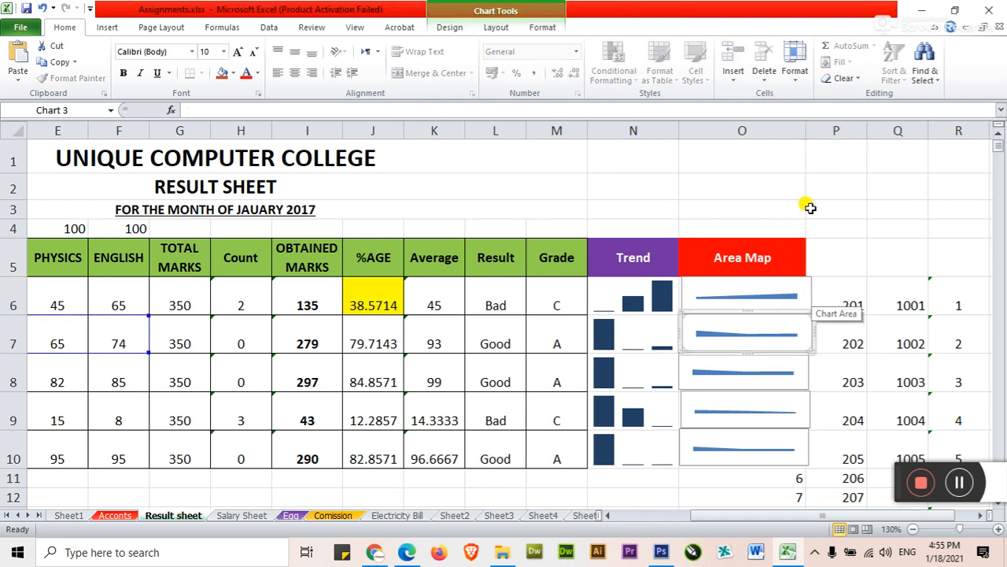
left_click_drag(806, 131, 818, 134)
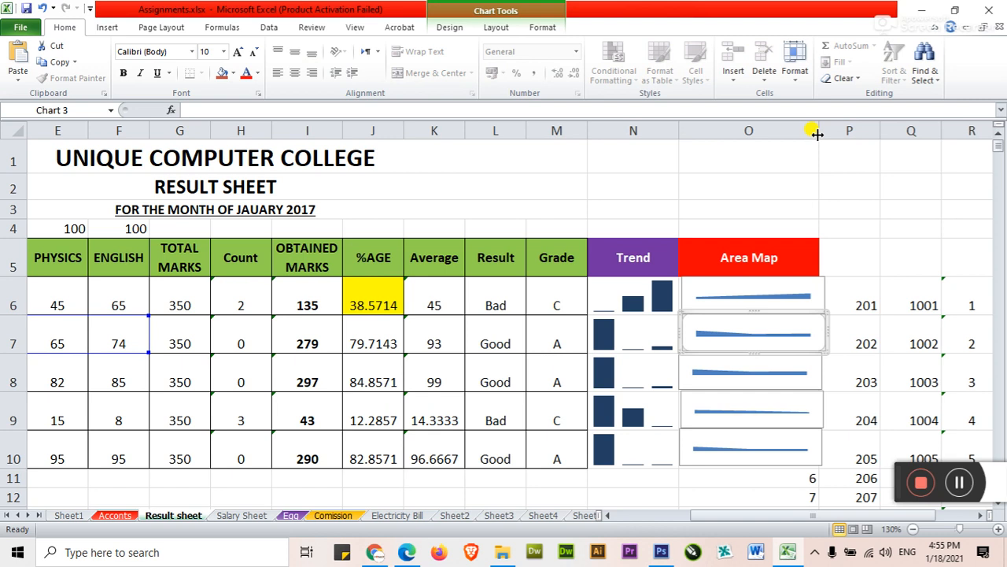
left_click(850, 298)
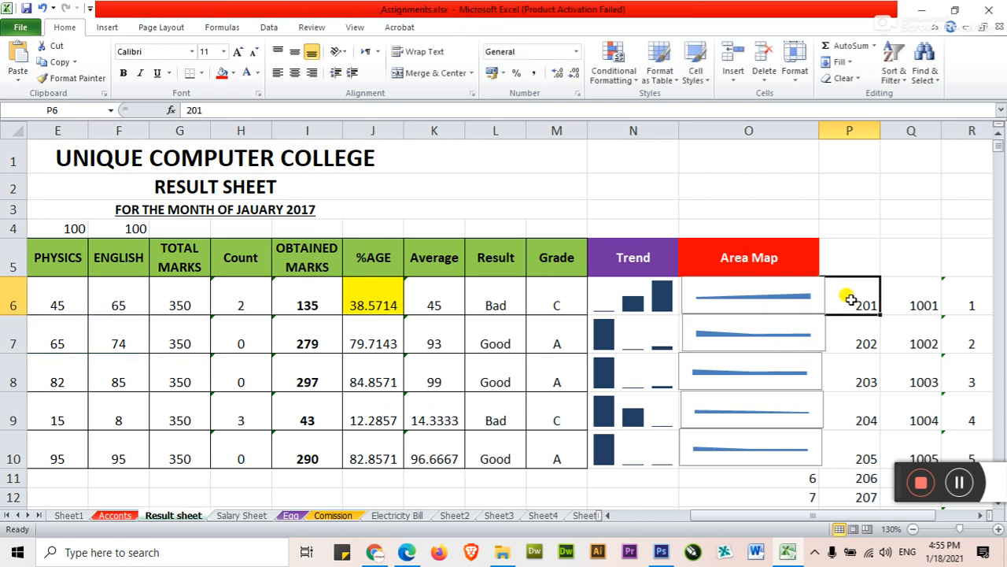